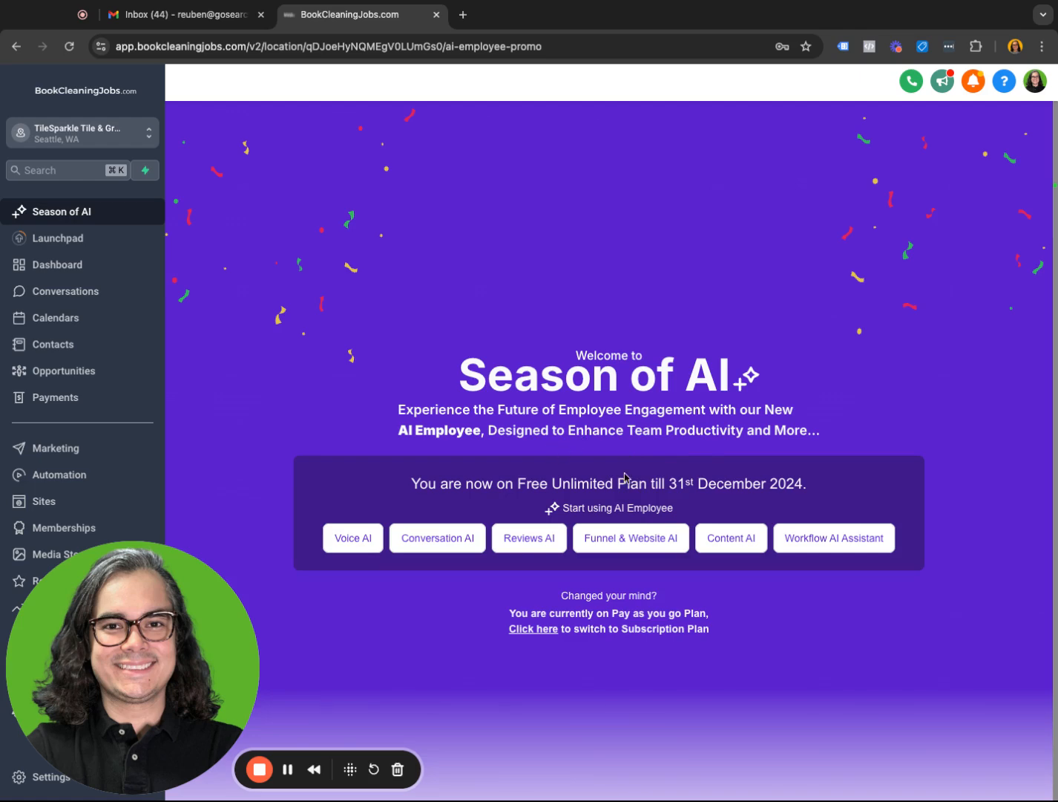
left_click_drag(662, 484, 802, 486)
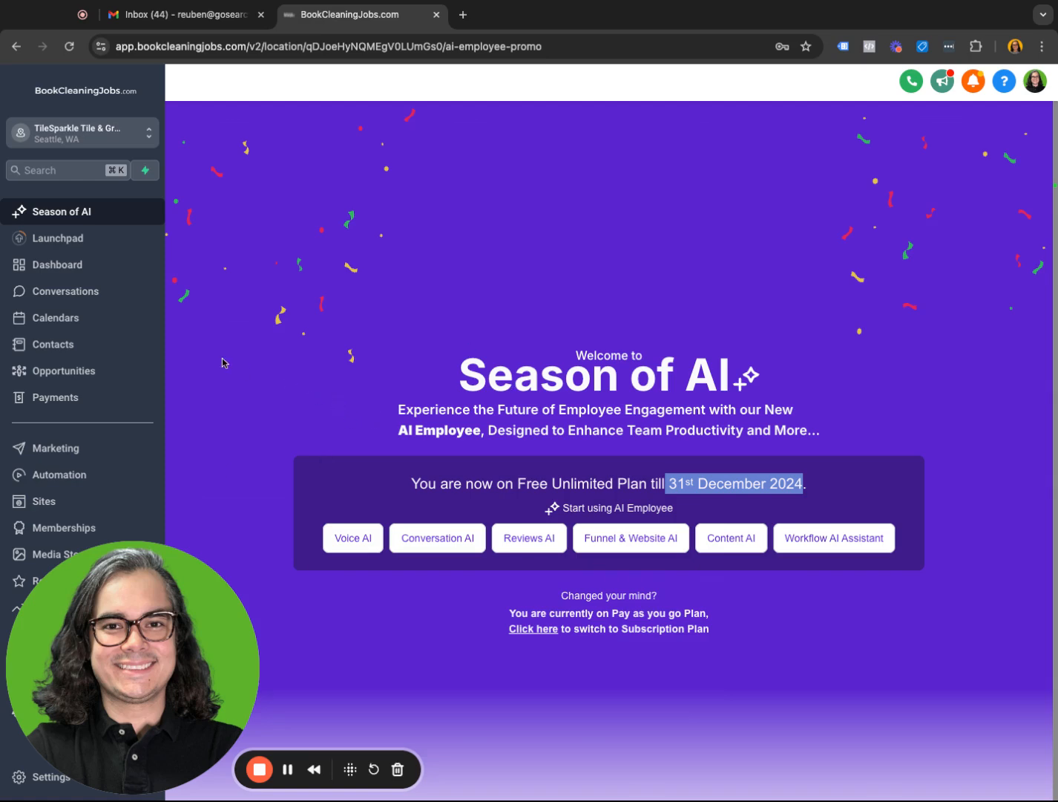
left_click_drag(124, 619, 360, 562)
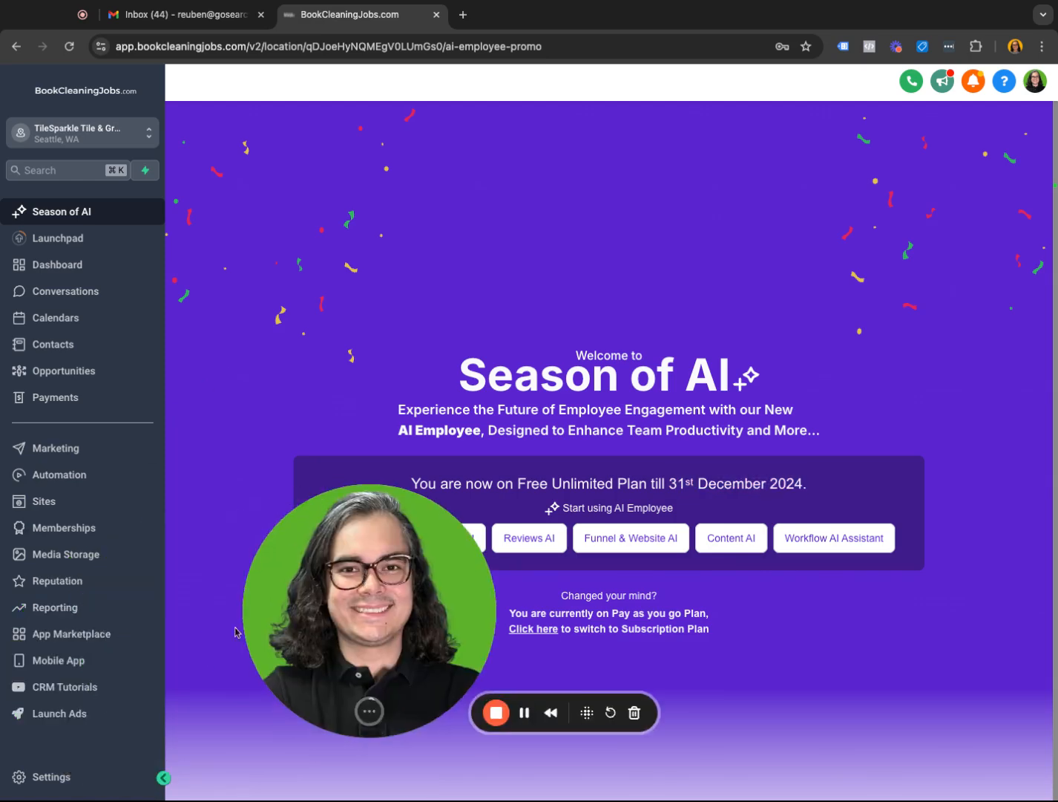
Open the account's phone number settings and bring up the purchase dialog for adding a phone number
left_click(42, 774)
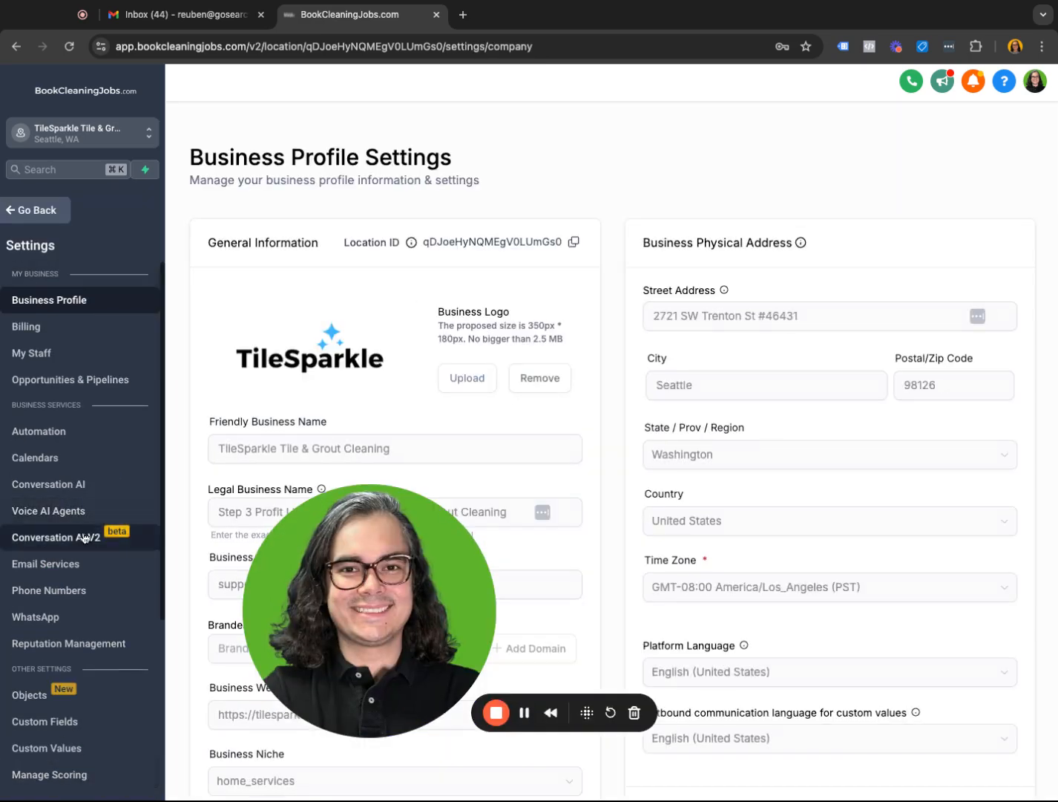
left_click(71, 592)
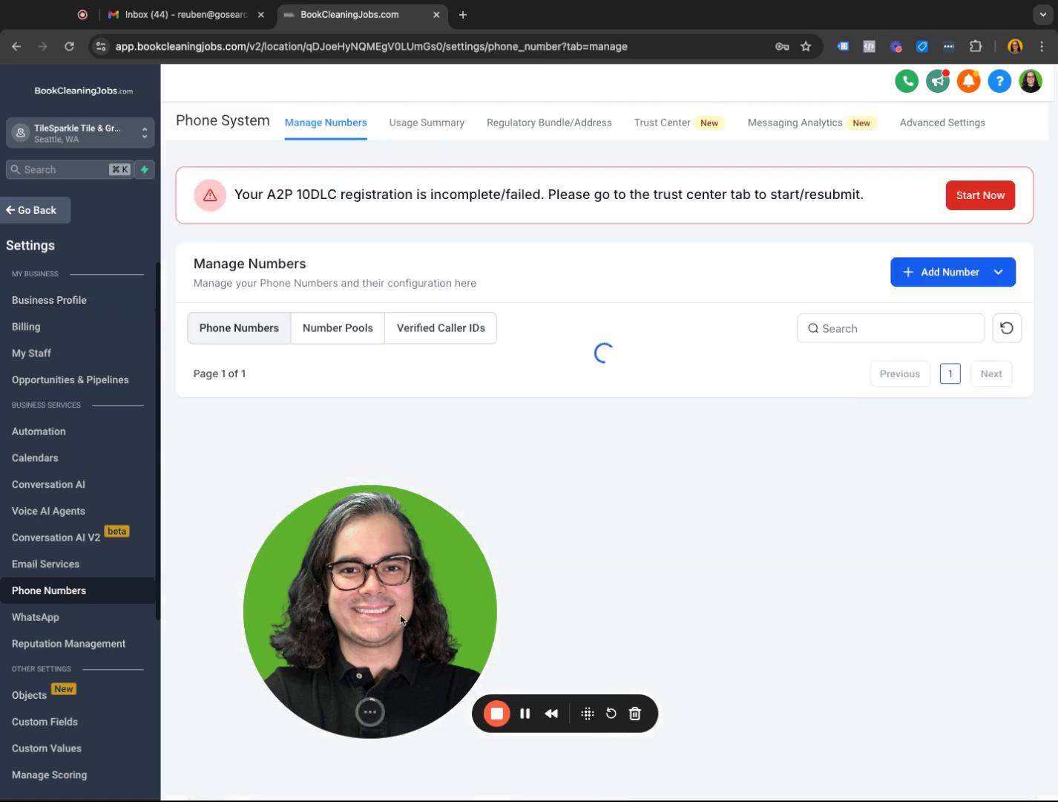
left_click_drag(400, 614, 507, 671)
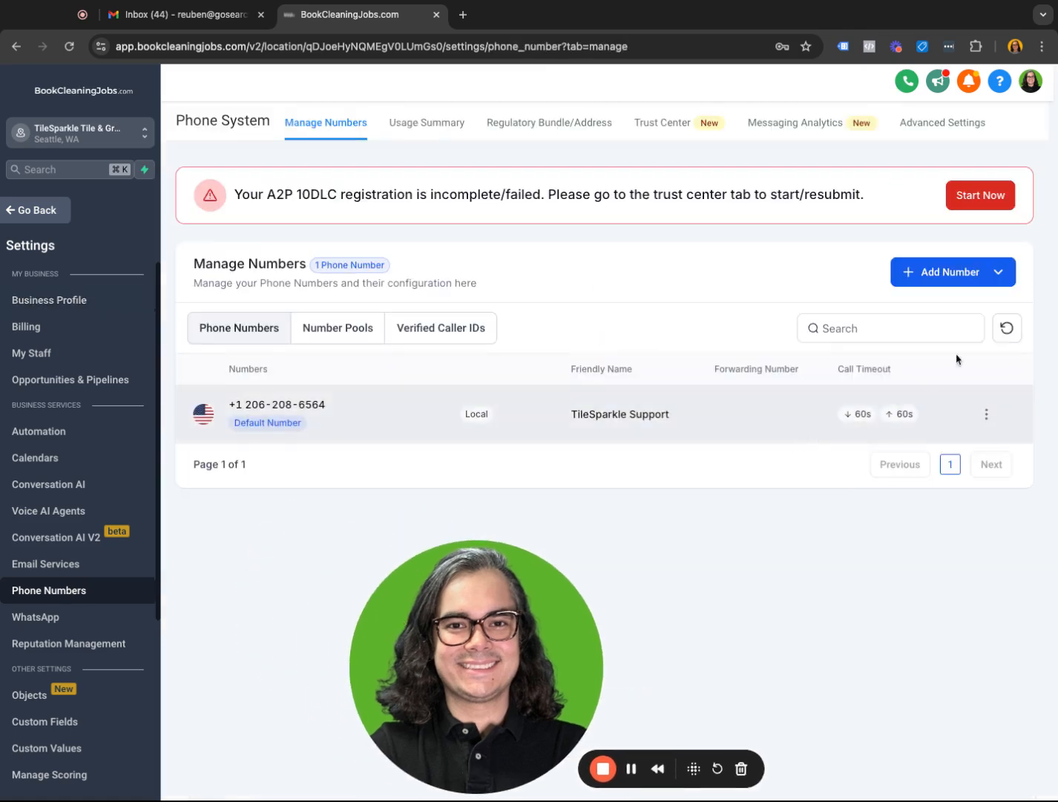
left_click(998, 272)
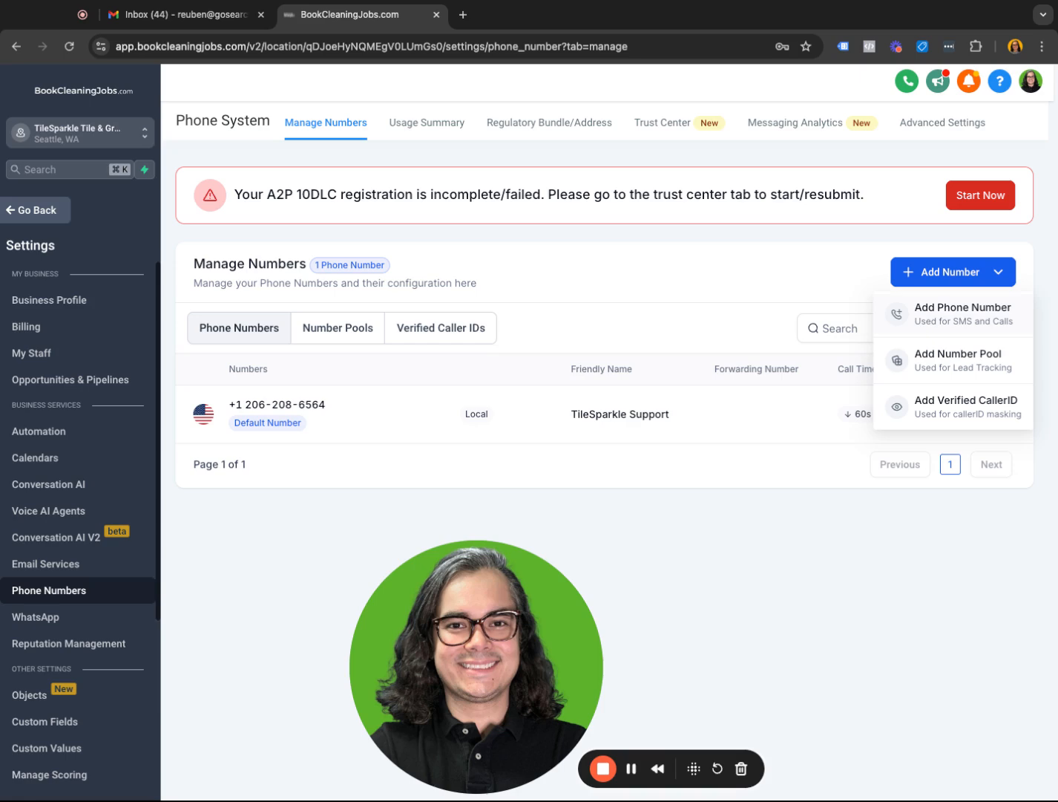
left_click(963, 311)
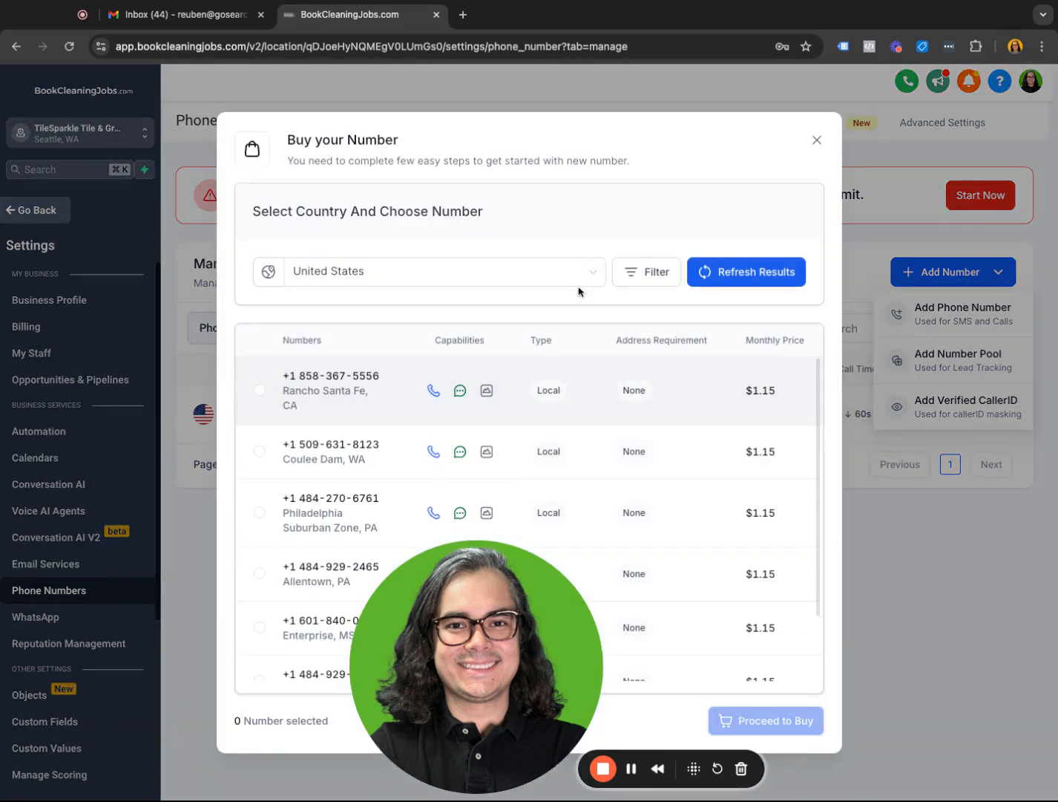
Filter the available United States numbers to those whose first part matches 662, check the monthly price, and close the purchase dialog
left_click(648, 273)
left_click(694, 353)
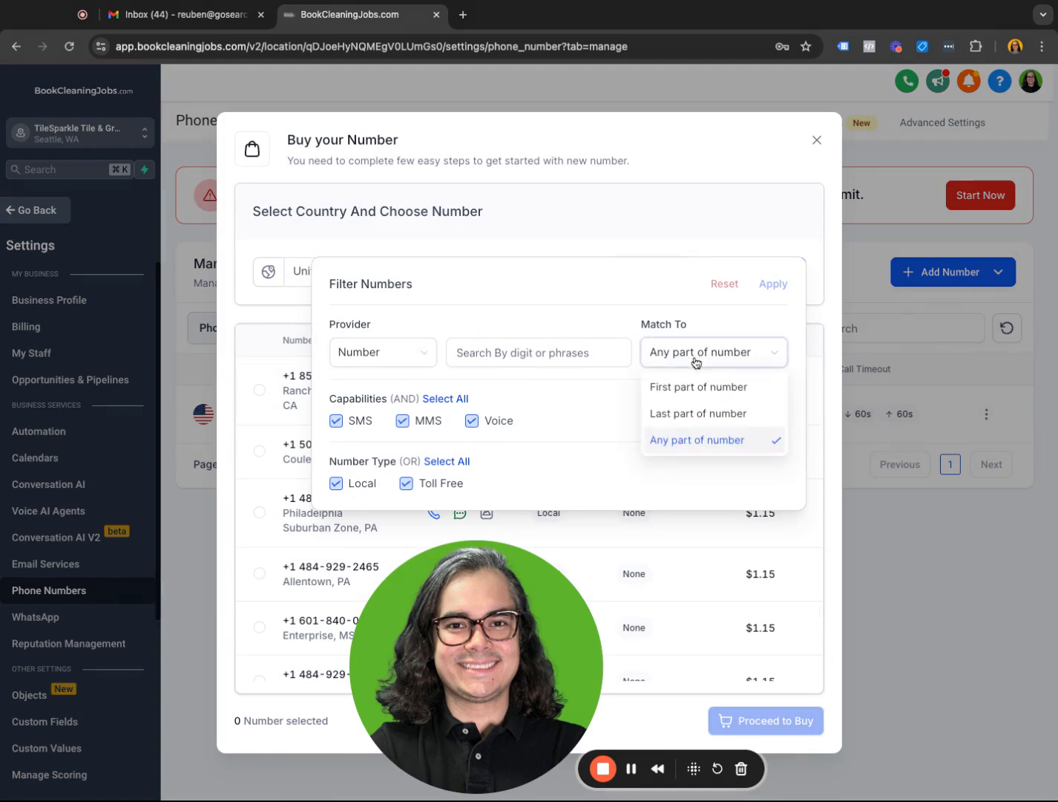
left_click(699, 388)
left_click(512, 355)
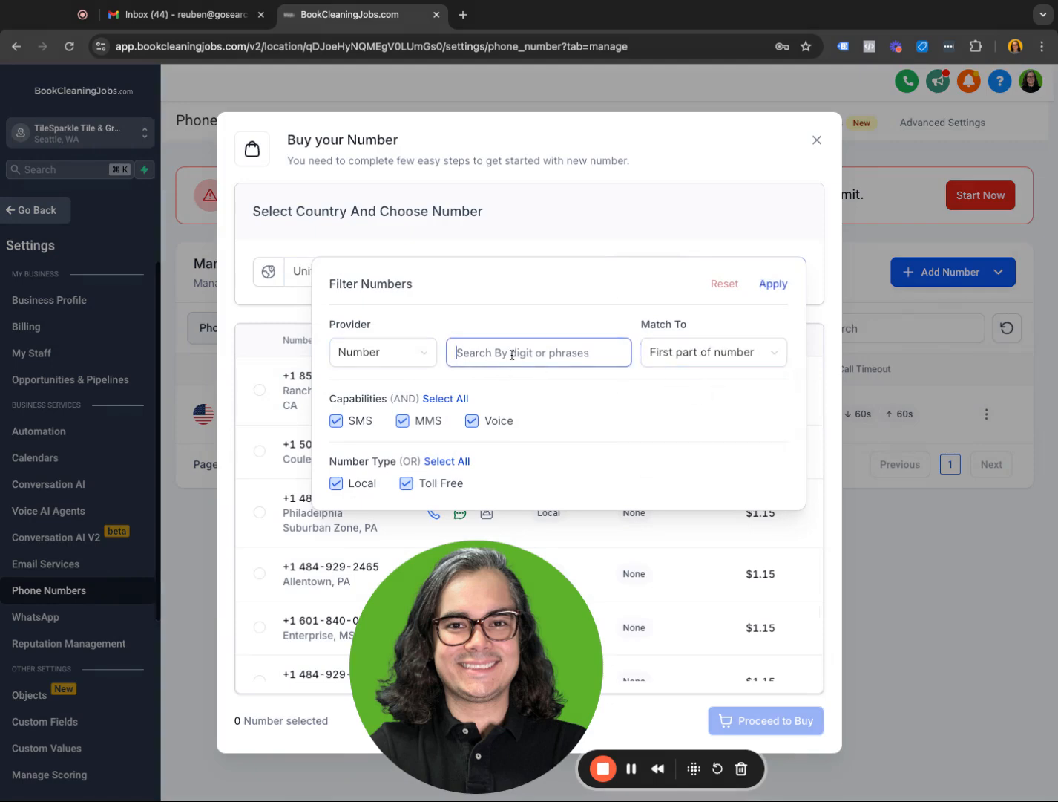
type("662")
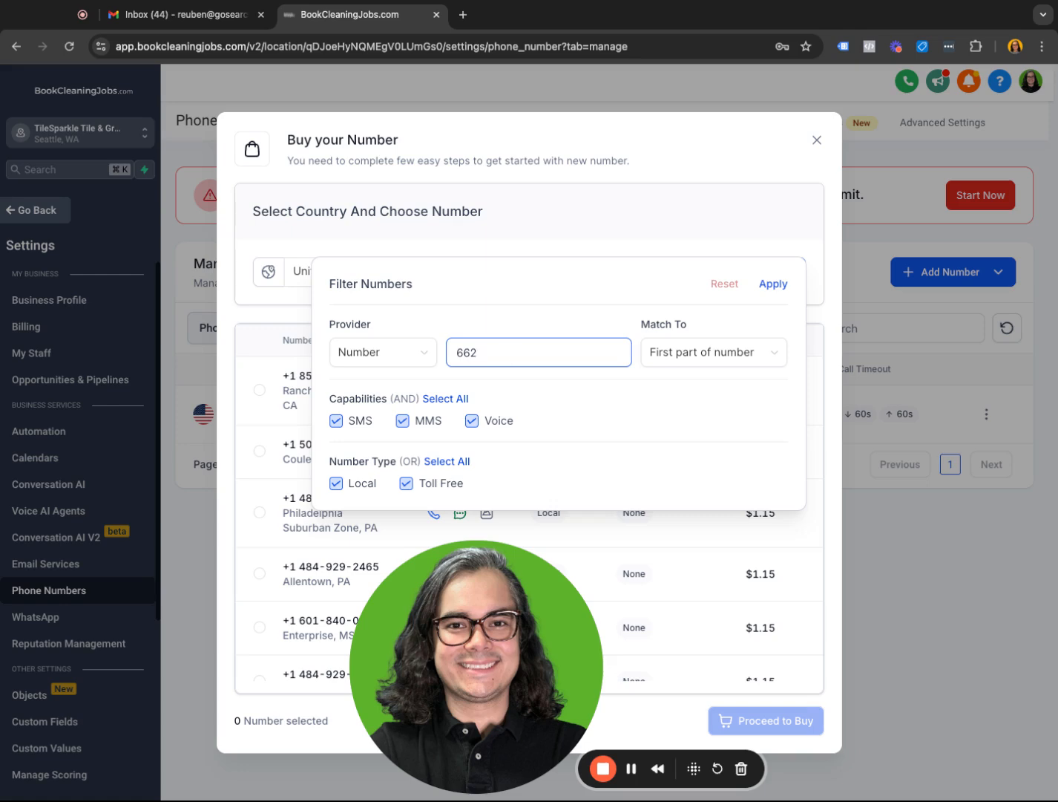
left_click(776, 282)
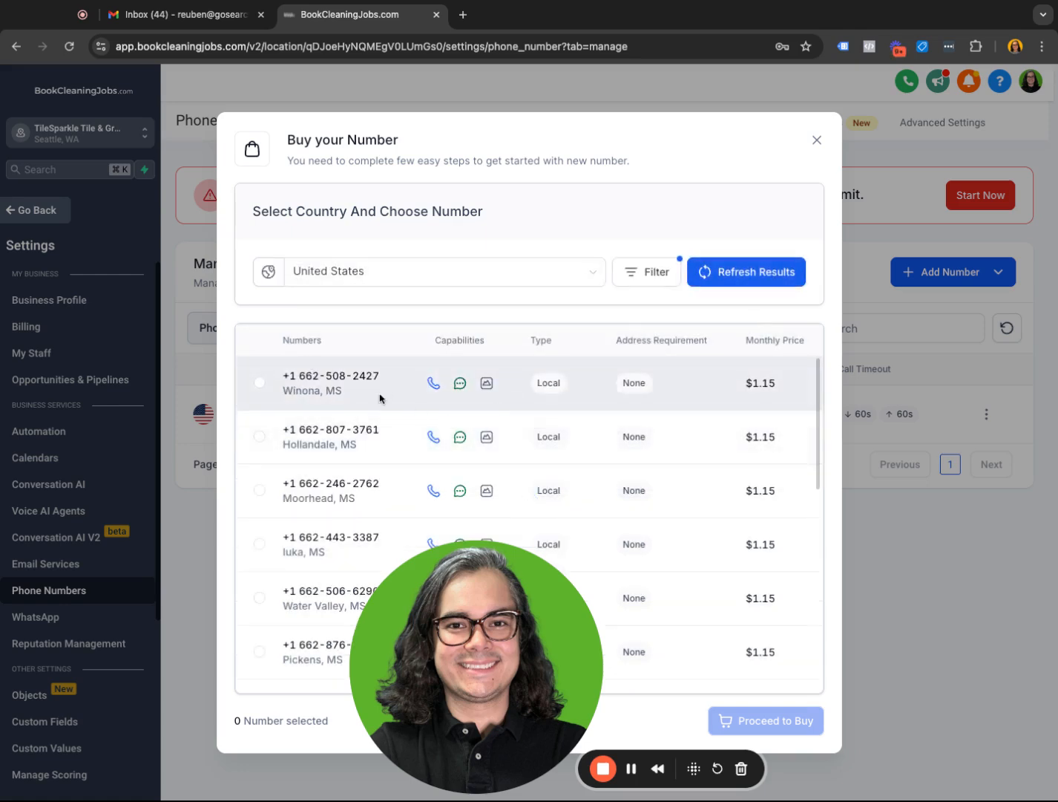
left_click_drag(747, 384, 790, 391)
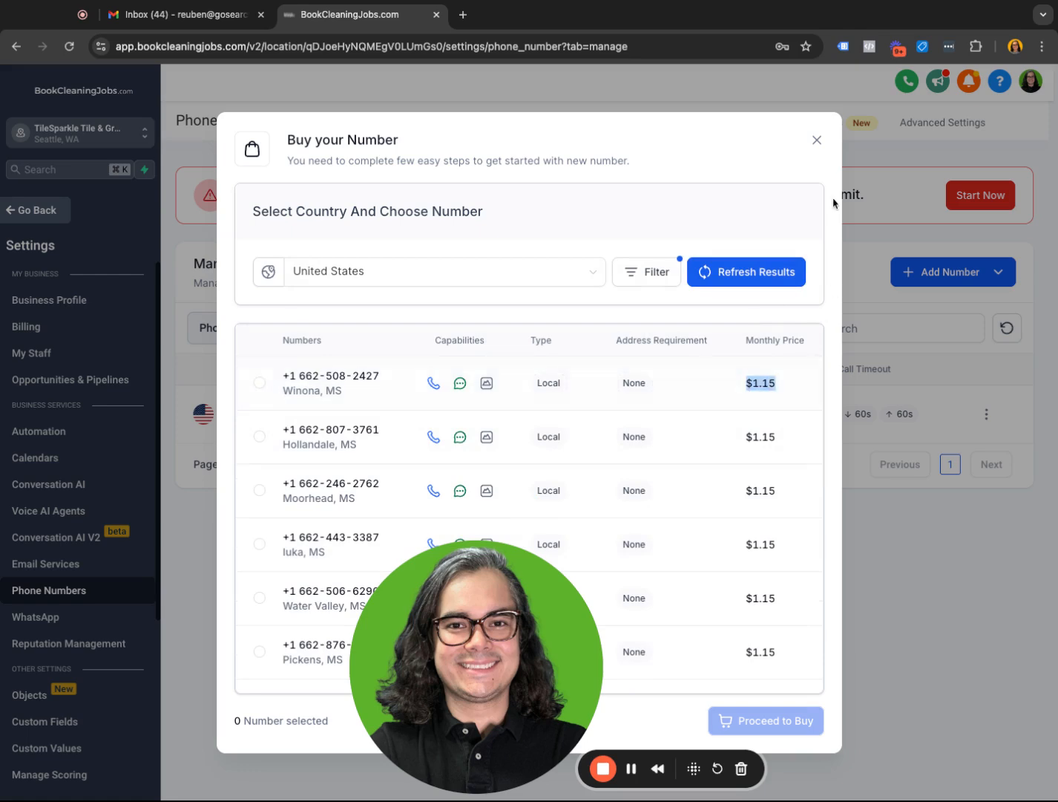
left_click(816, 141)
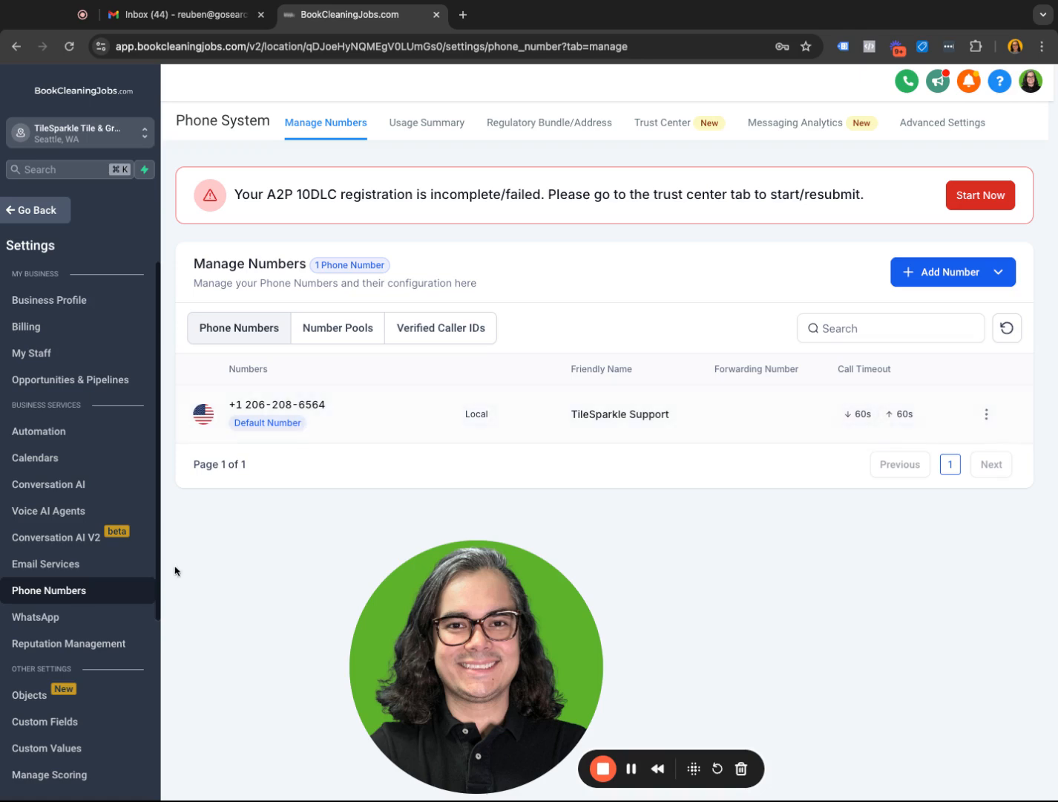
Create a new agent in the Voice AI Agents settings and name it Jennifer
left_click(82, 518)
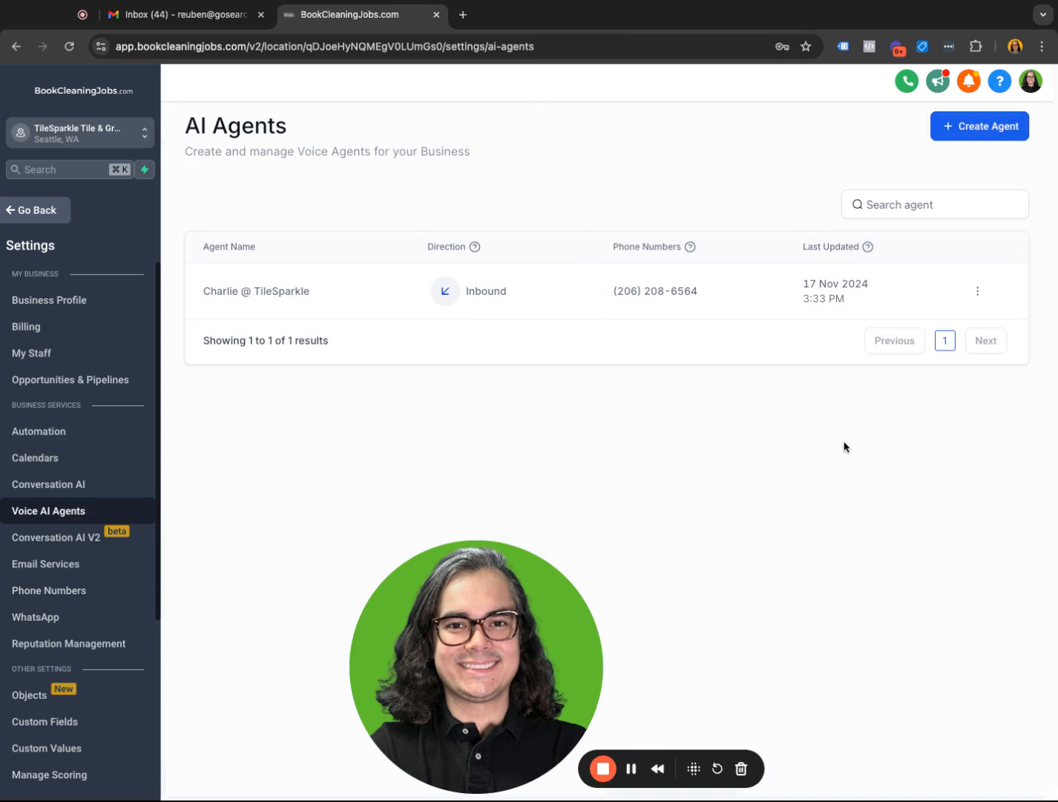
left_click(971, 128)
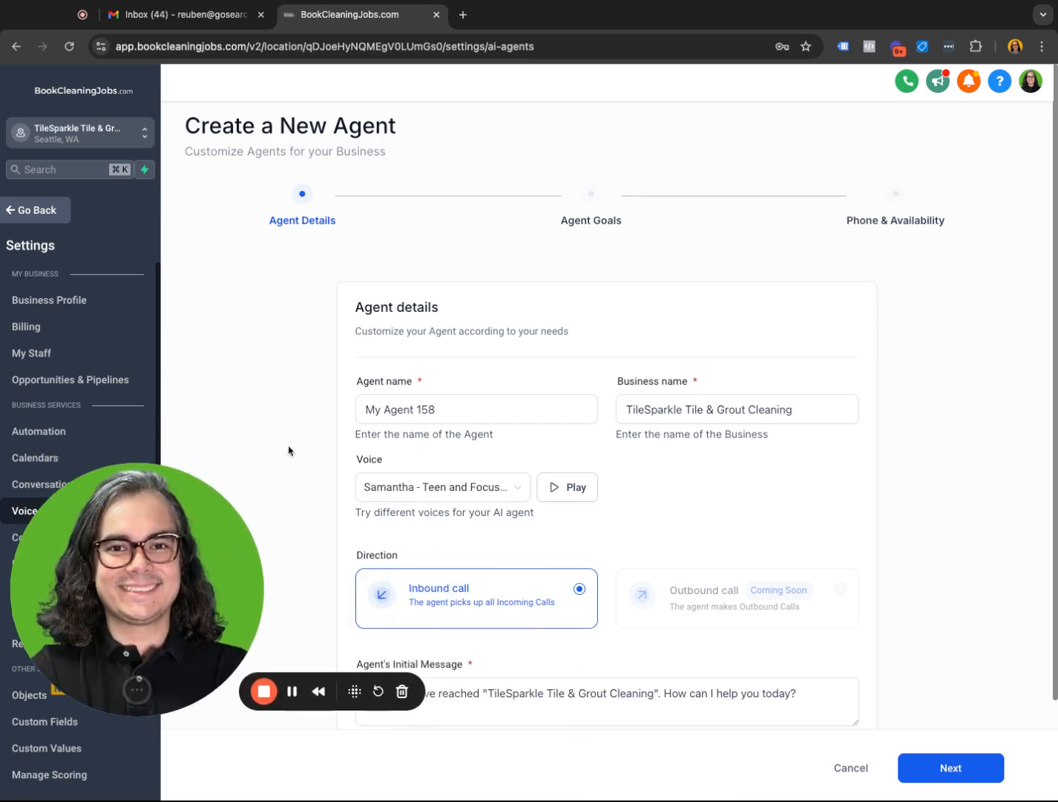
triple_click(394, 421)
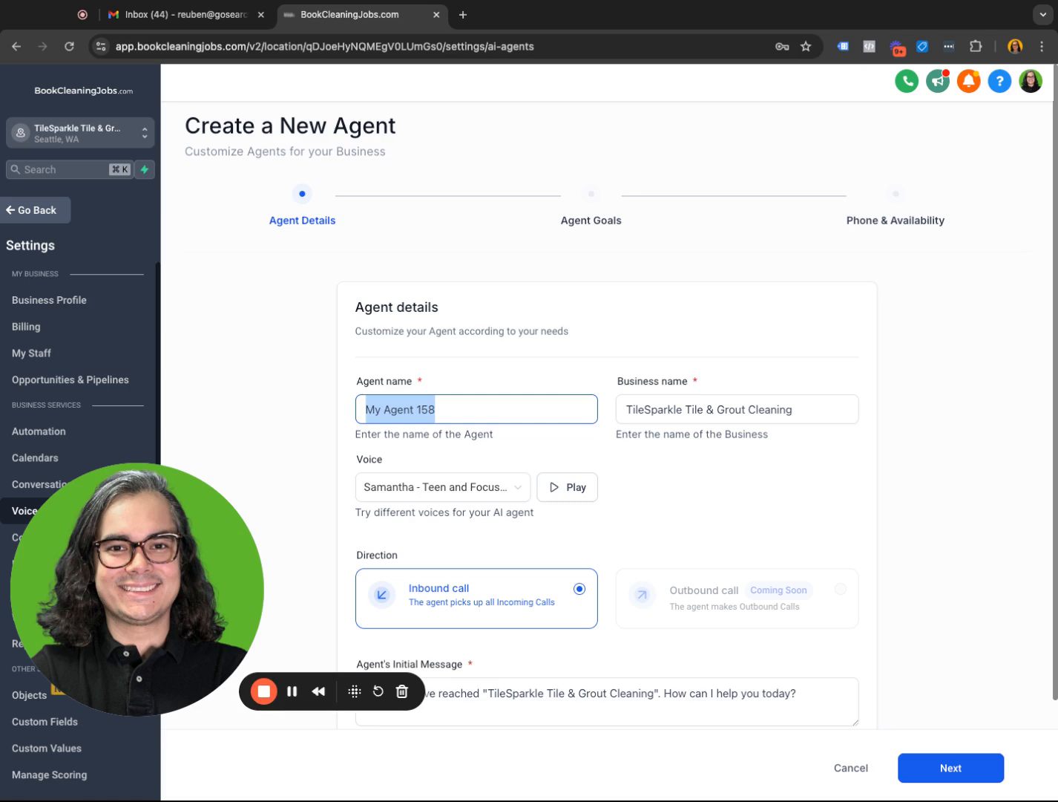
type("Jennifer")
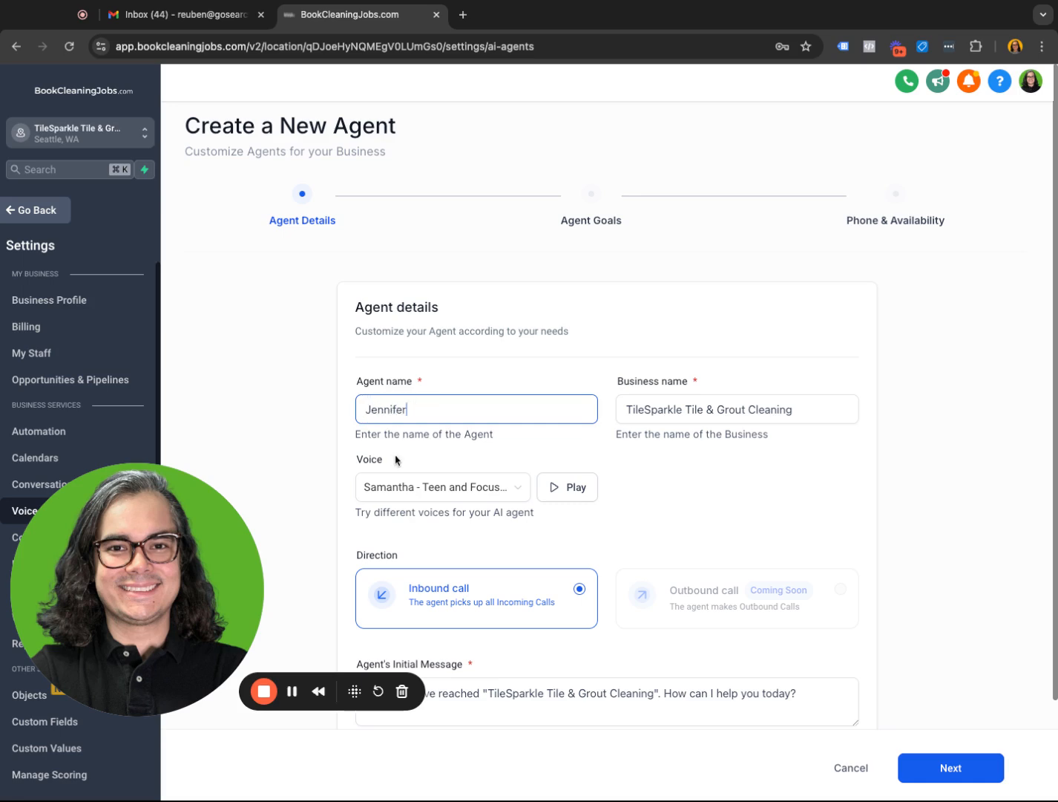
Set the agent's voice to the expressive Jennifer option
left_click(439, 481)
left_click(444, 574)
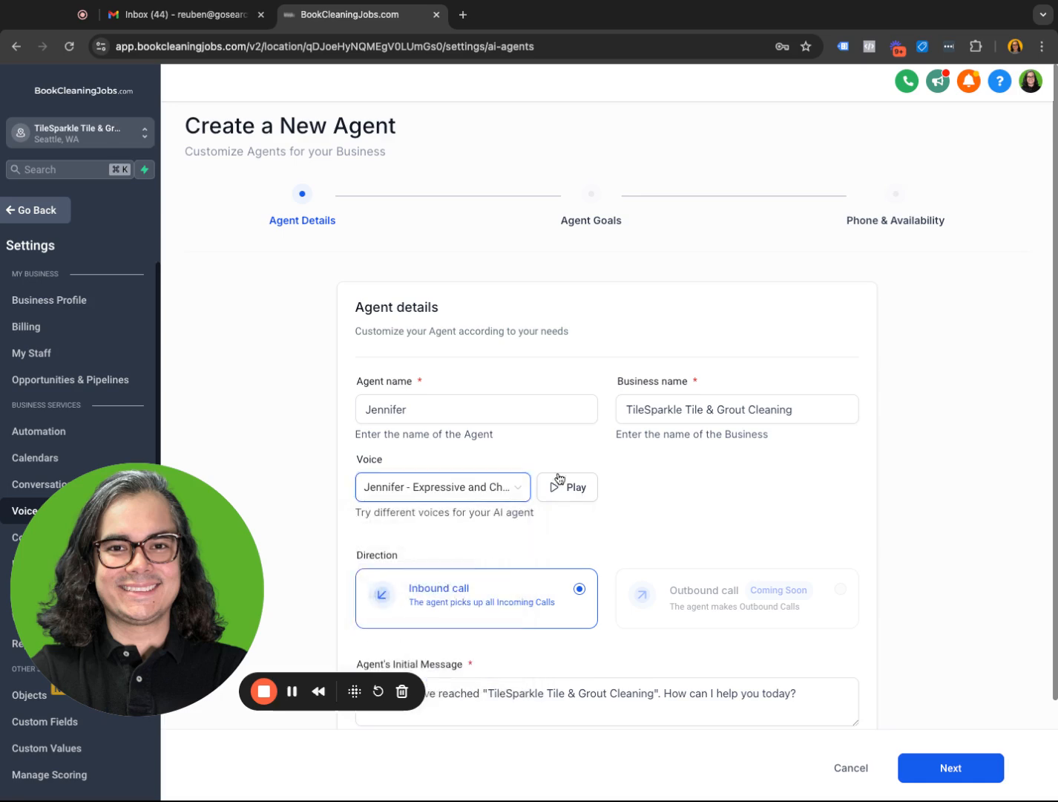
left_click(507, 497)
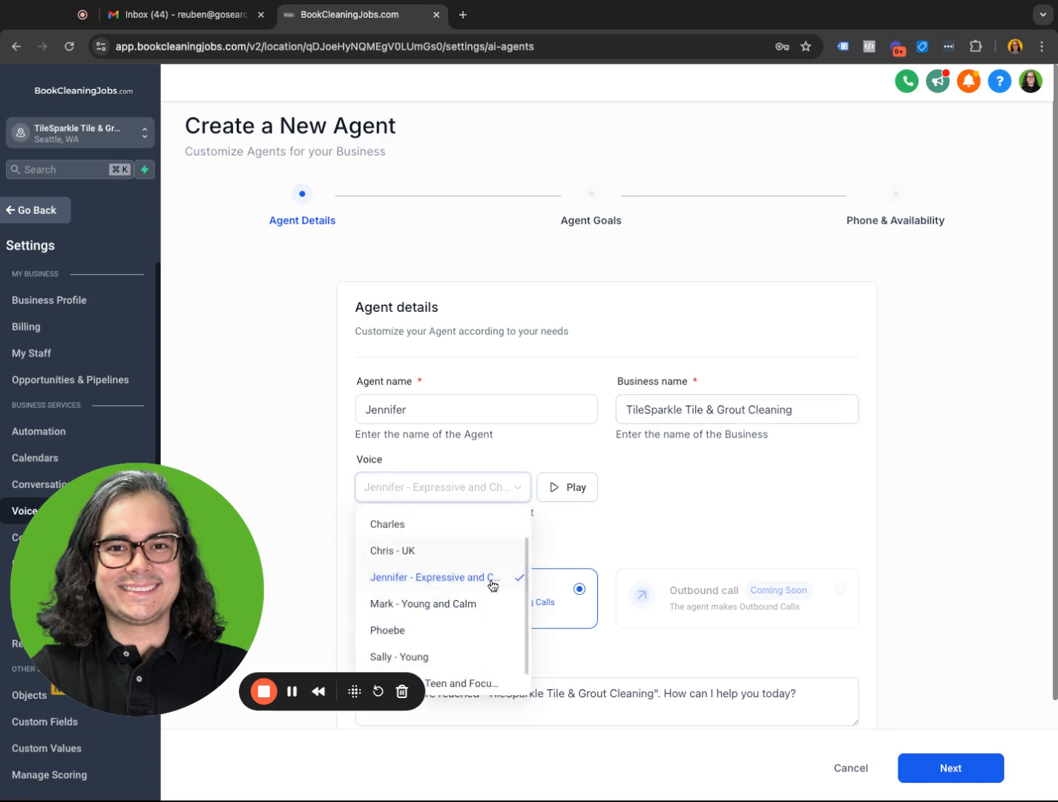
left_click(721, 406)
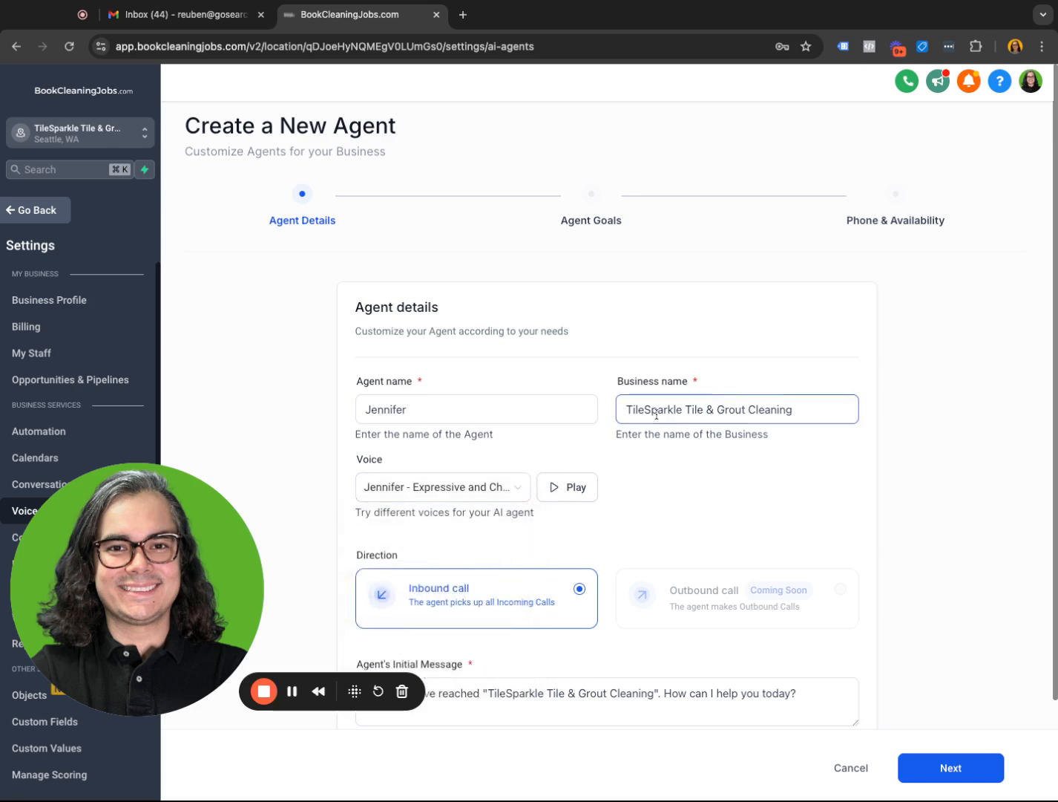
Insert "This is Jennifer." before "How can I help you today?" in the agent's initial message and continue to the agent goals
scroll(672, 412, "down", 3)
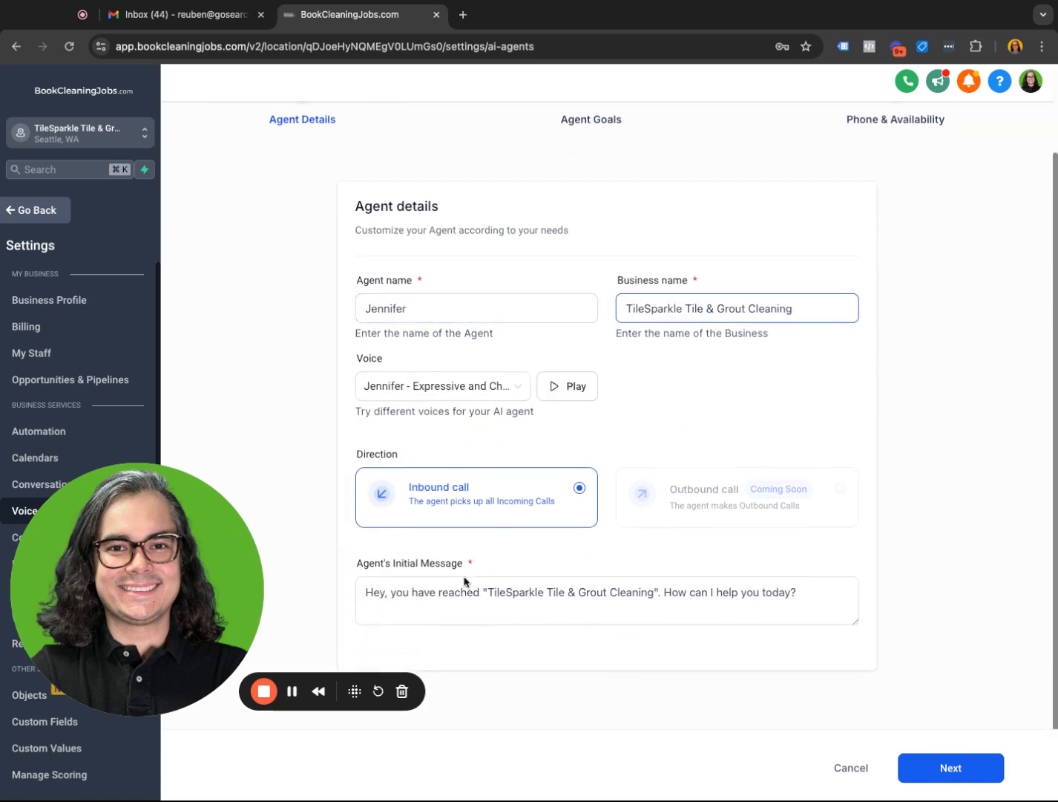
left_click(388, 594)
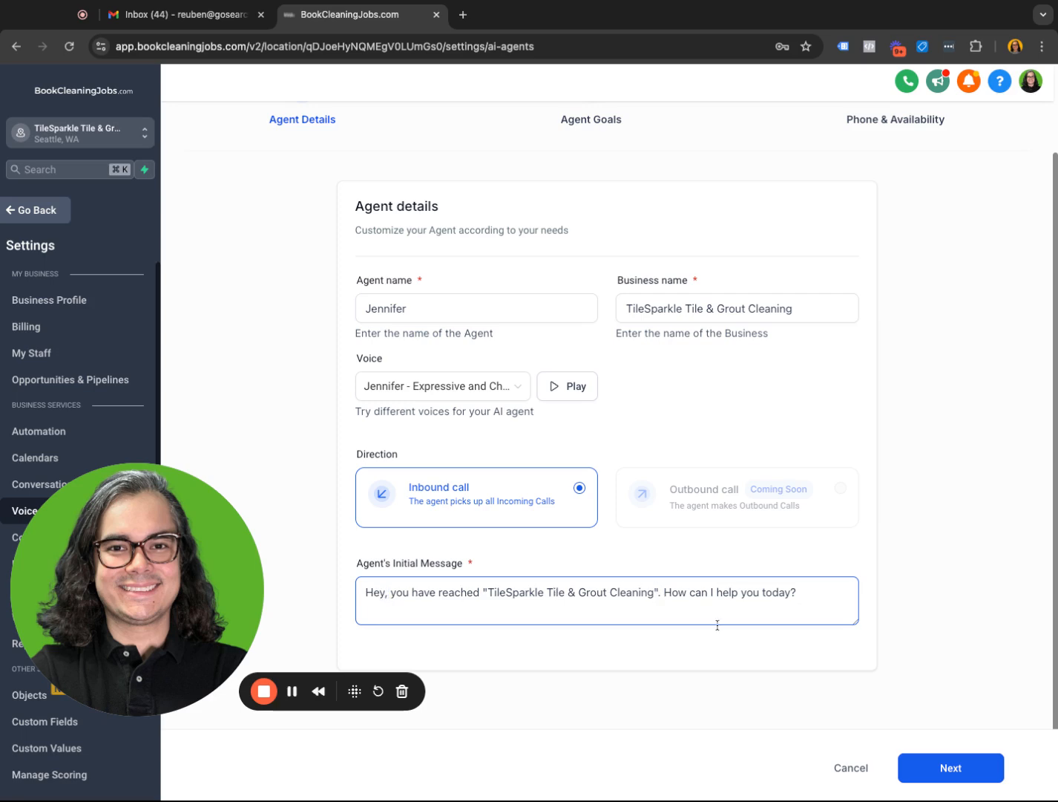
type("This is Jenni")
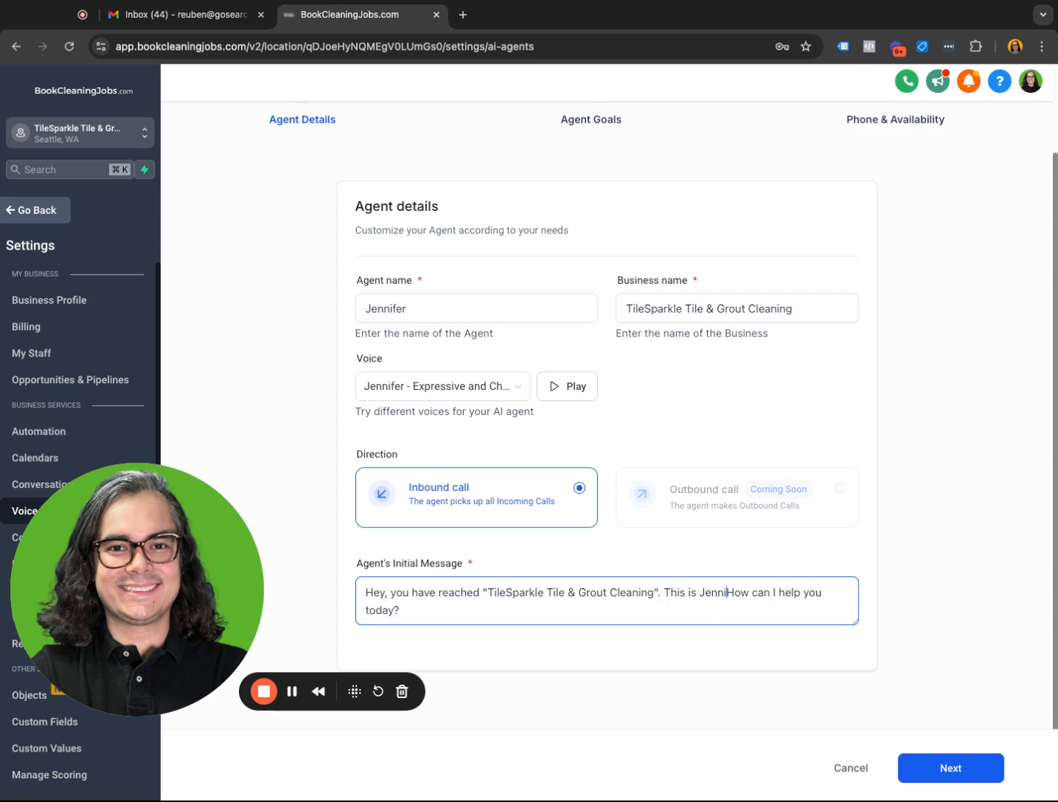
type("fer.")
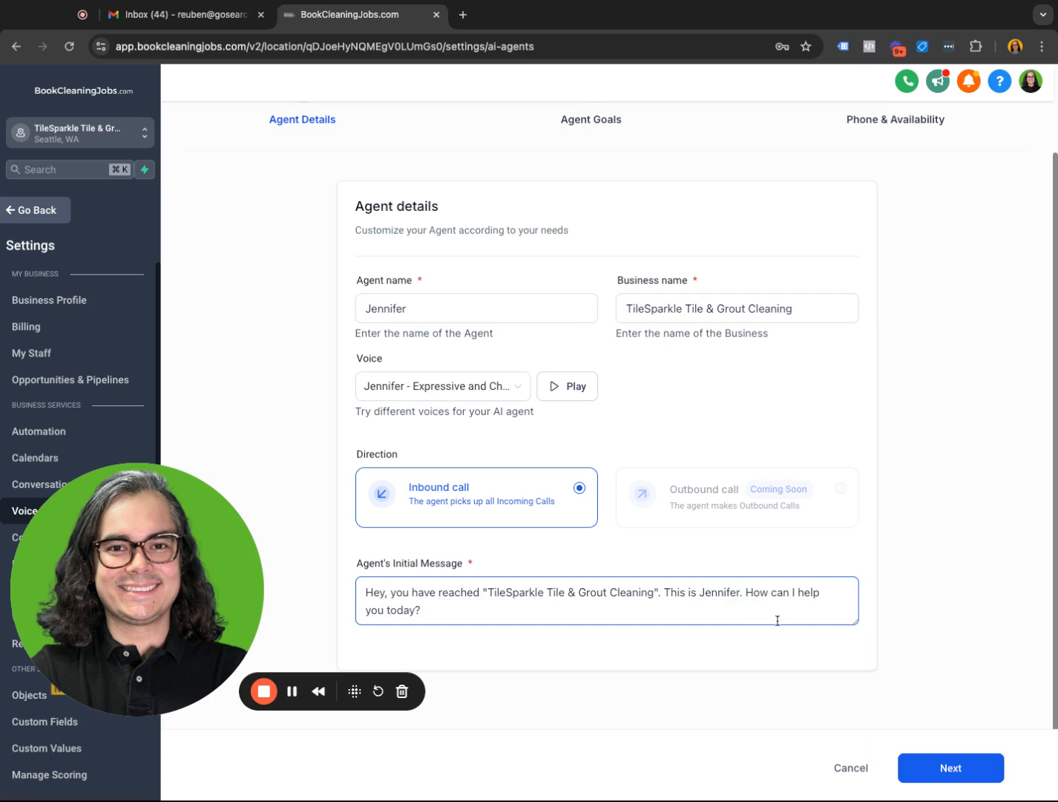
left_click(743, 563)
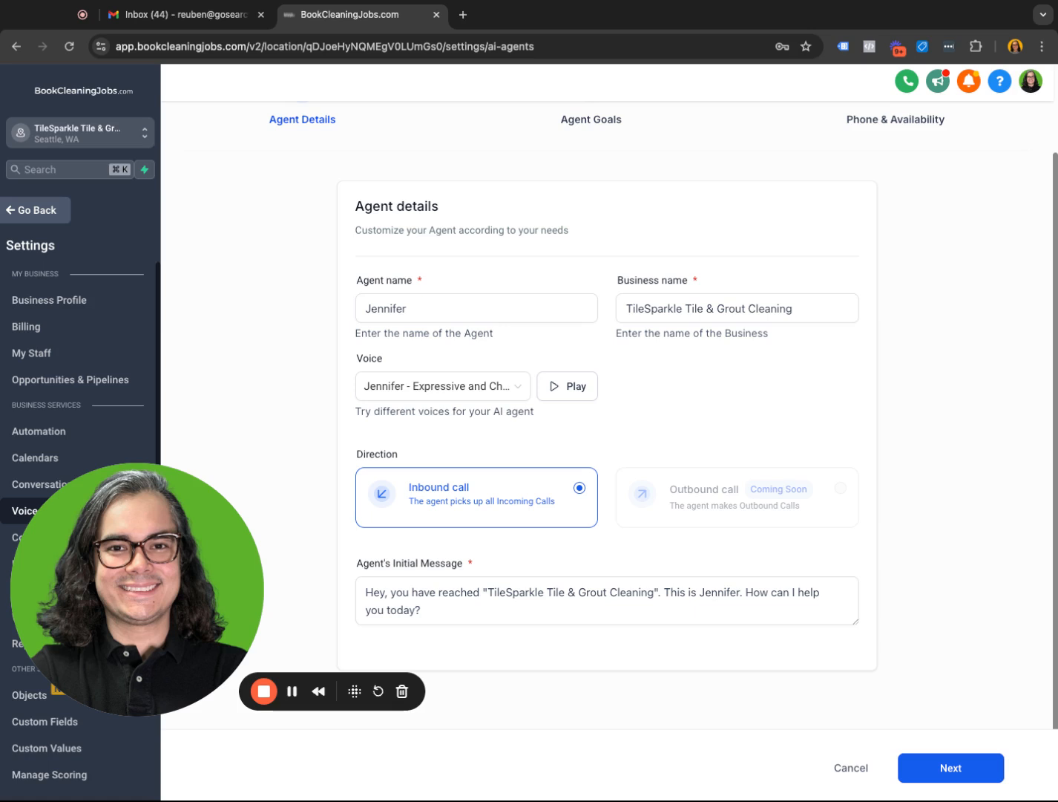
left_click(407, 592)
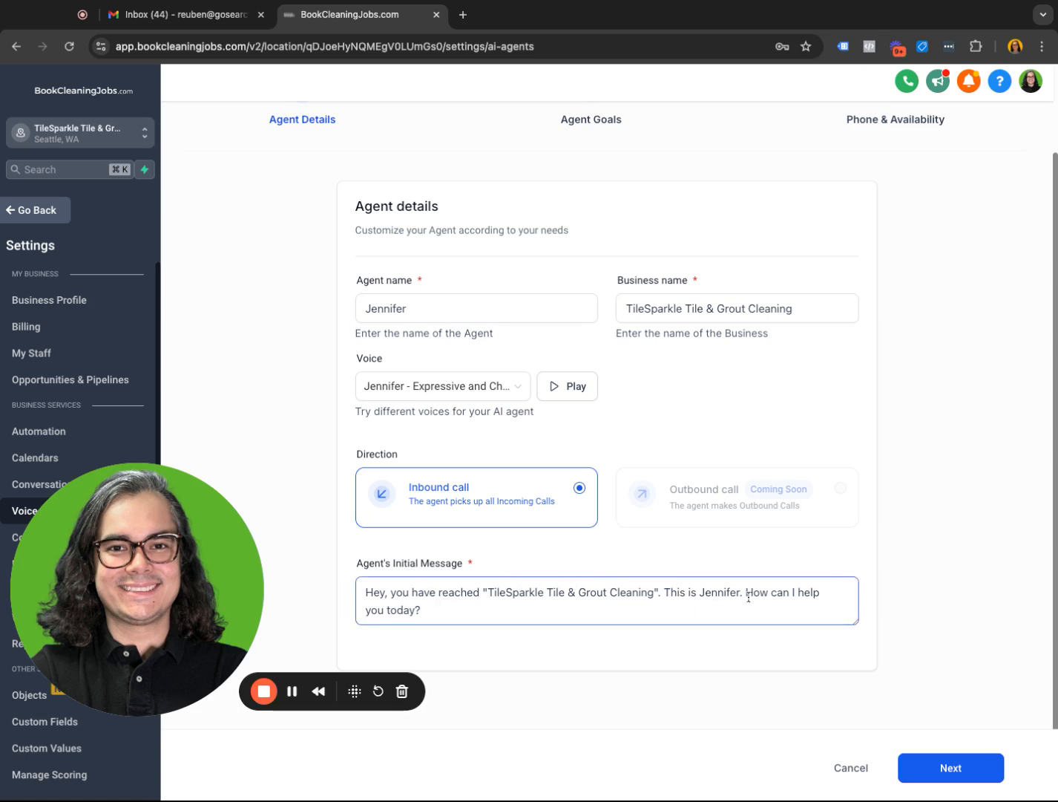
scroll(749, 596, "up", 3)
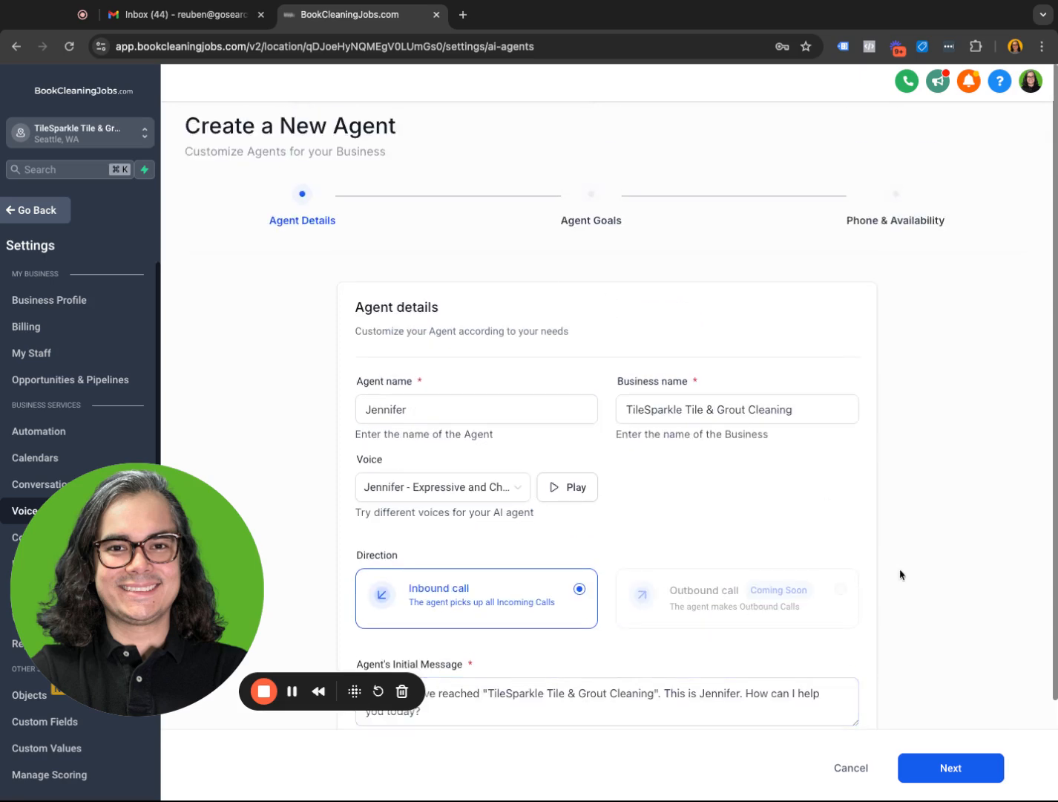
left_click(989, 775)
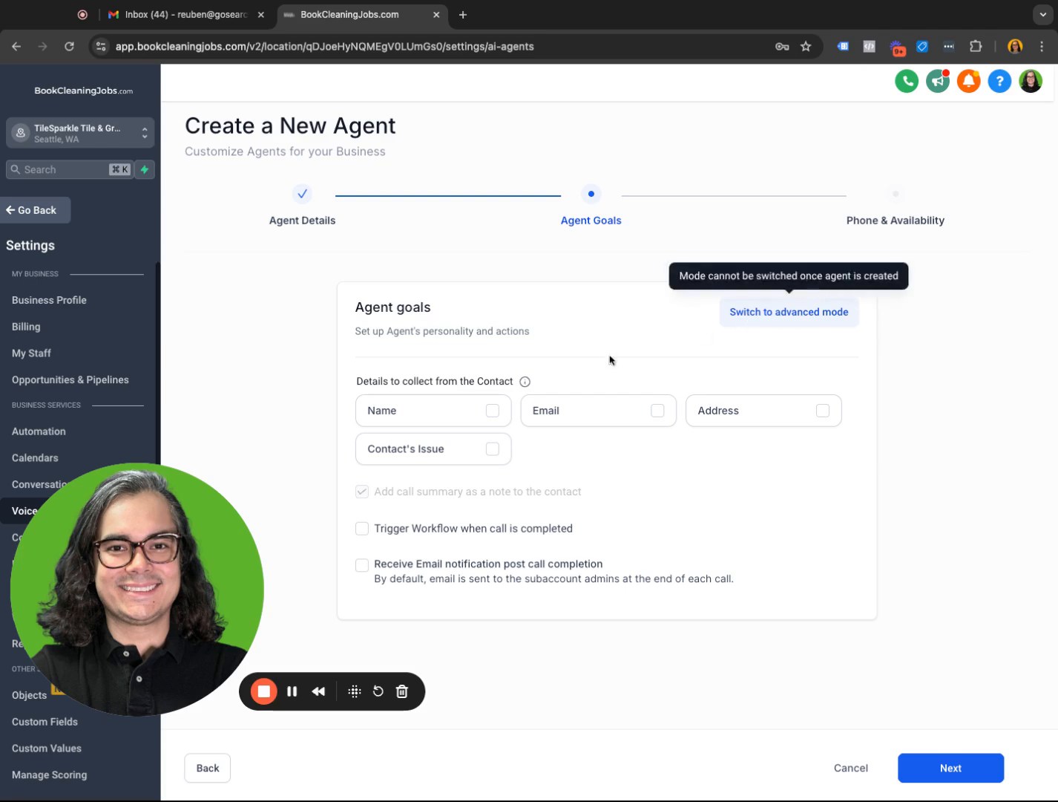
Have the agent collect the contact's Name, Email and Contact's Issue
left_click(465, 411)
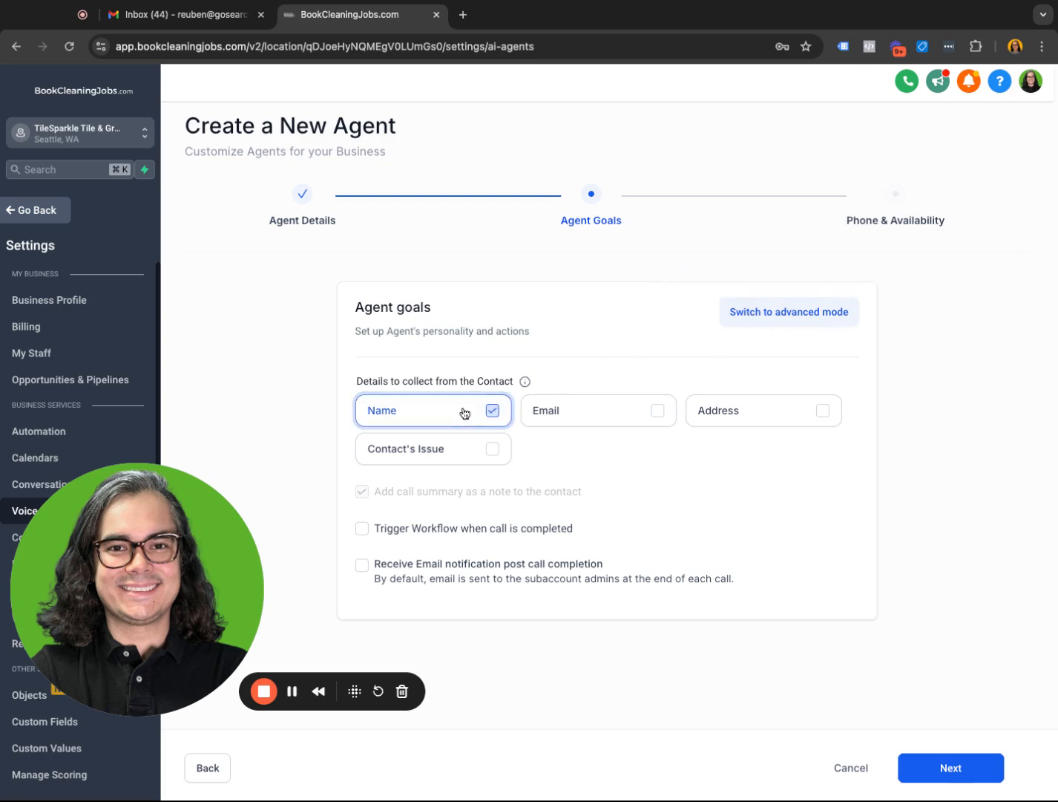
left_click(592, 410)
left_click(451, 450)
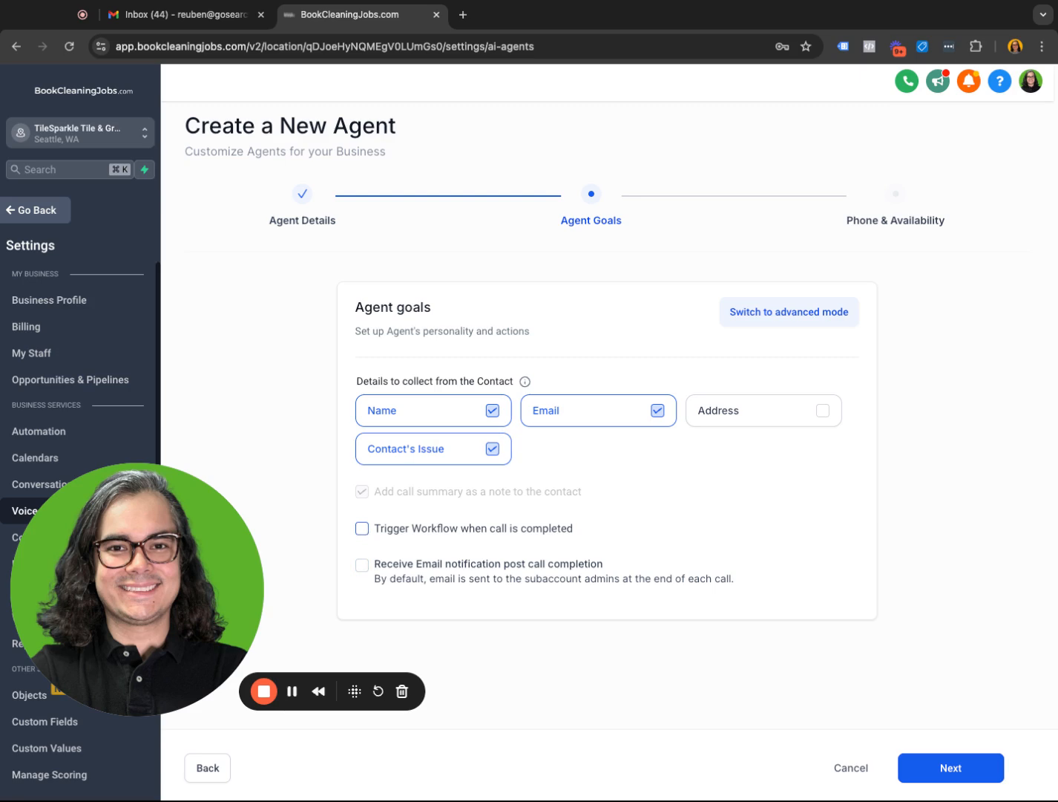
Enable email notifications after call completion and send them to All users, after trying the Specific Users and Custom Email options
left_click(362, 565)
scroll(593, 542, "down", 2)
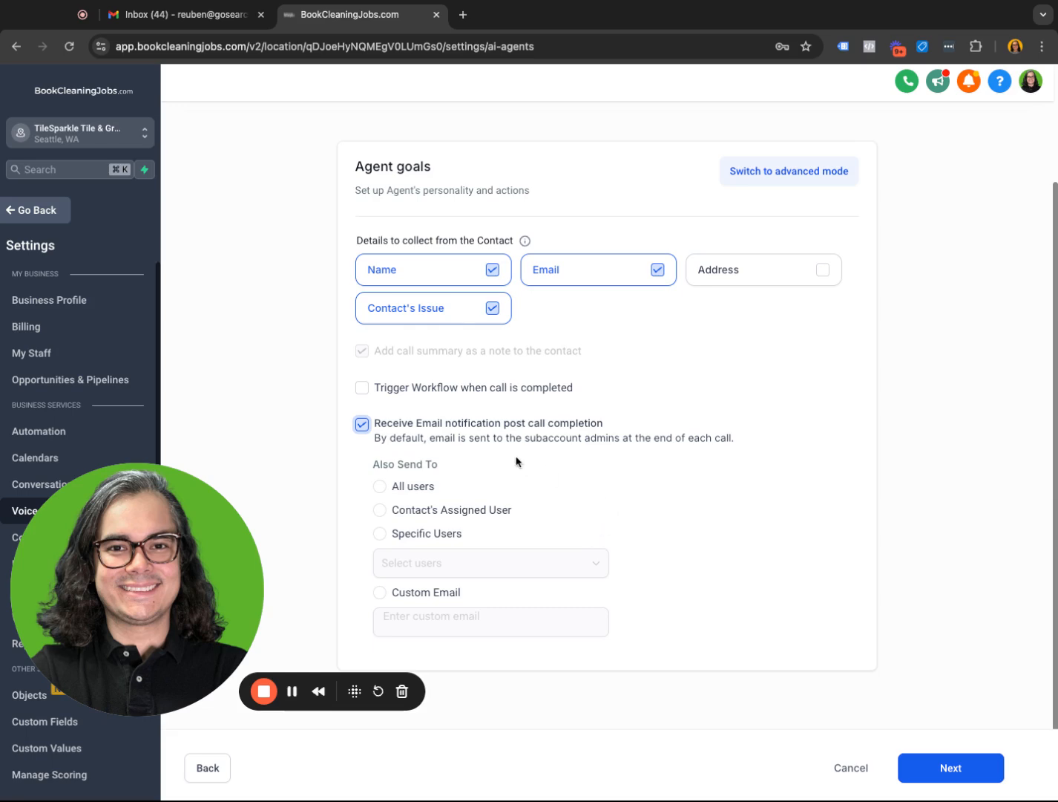
left_click(383, 490)
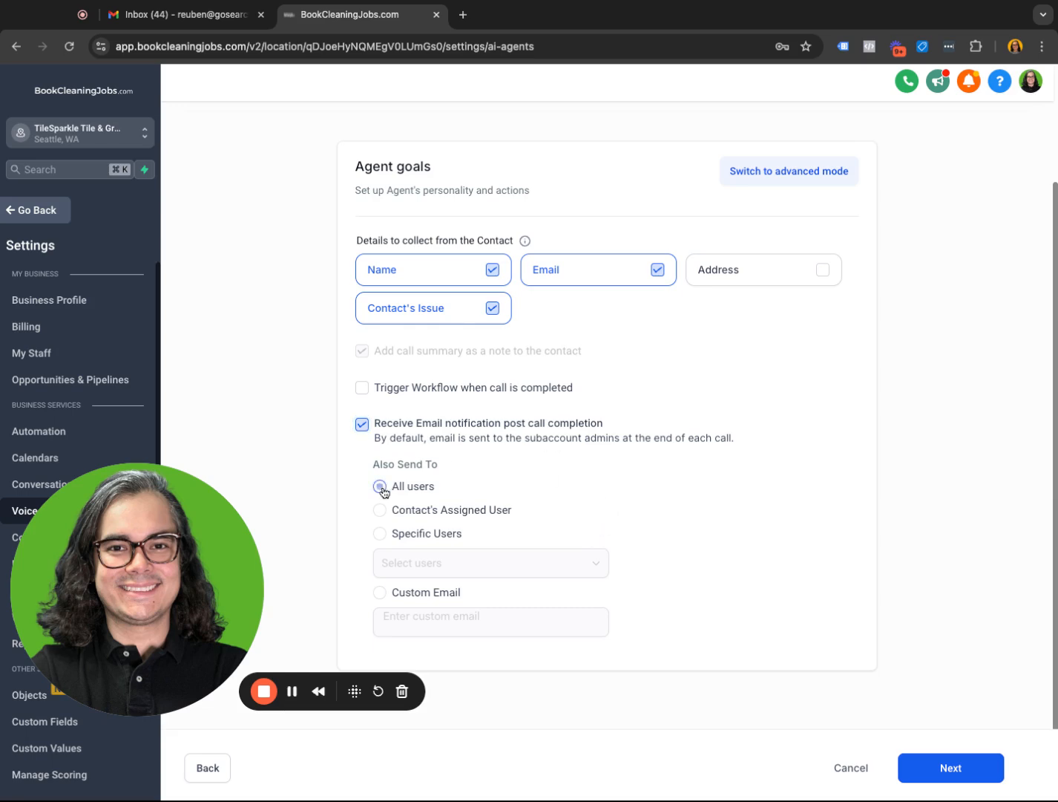
left_click(381, 534)
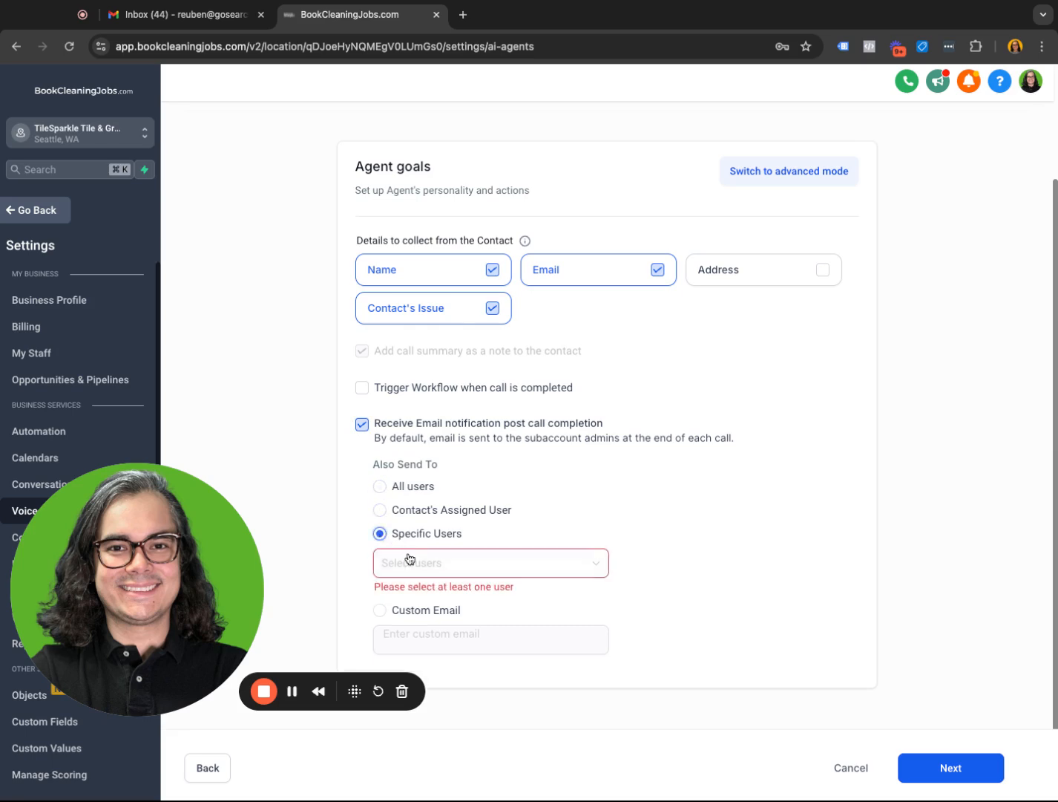
left_click(431, 573)
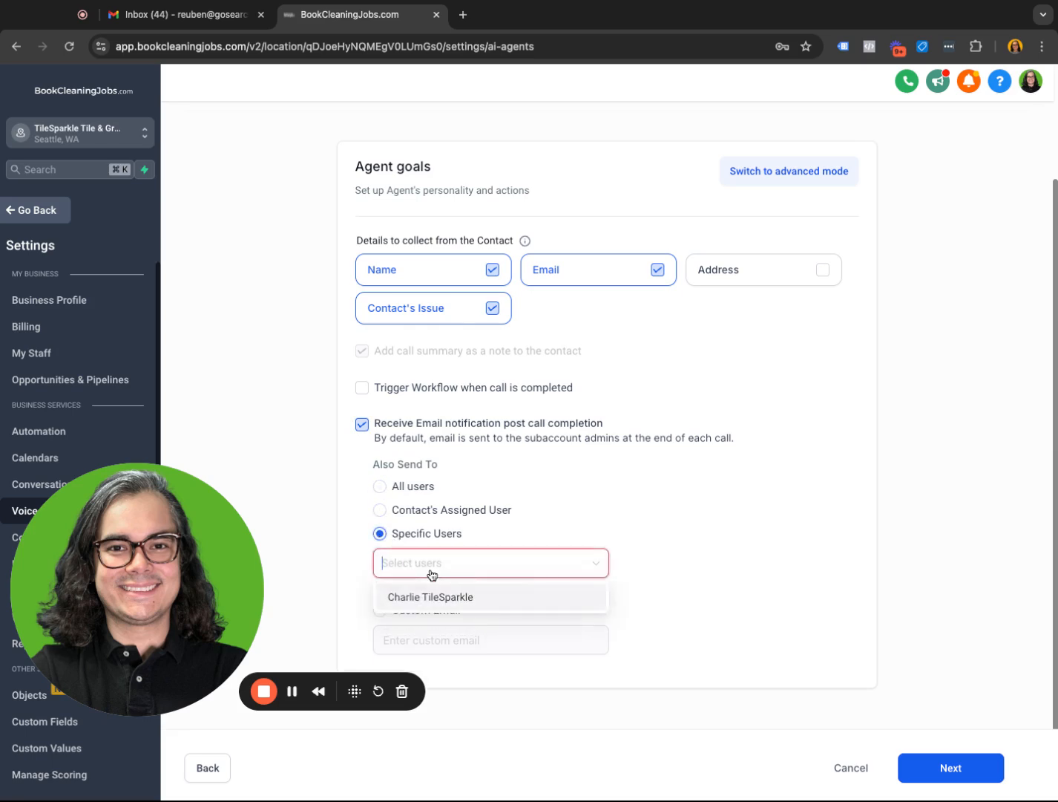
left_click(565, 511)
left_click(384, 610)
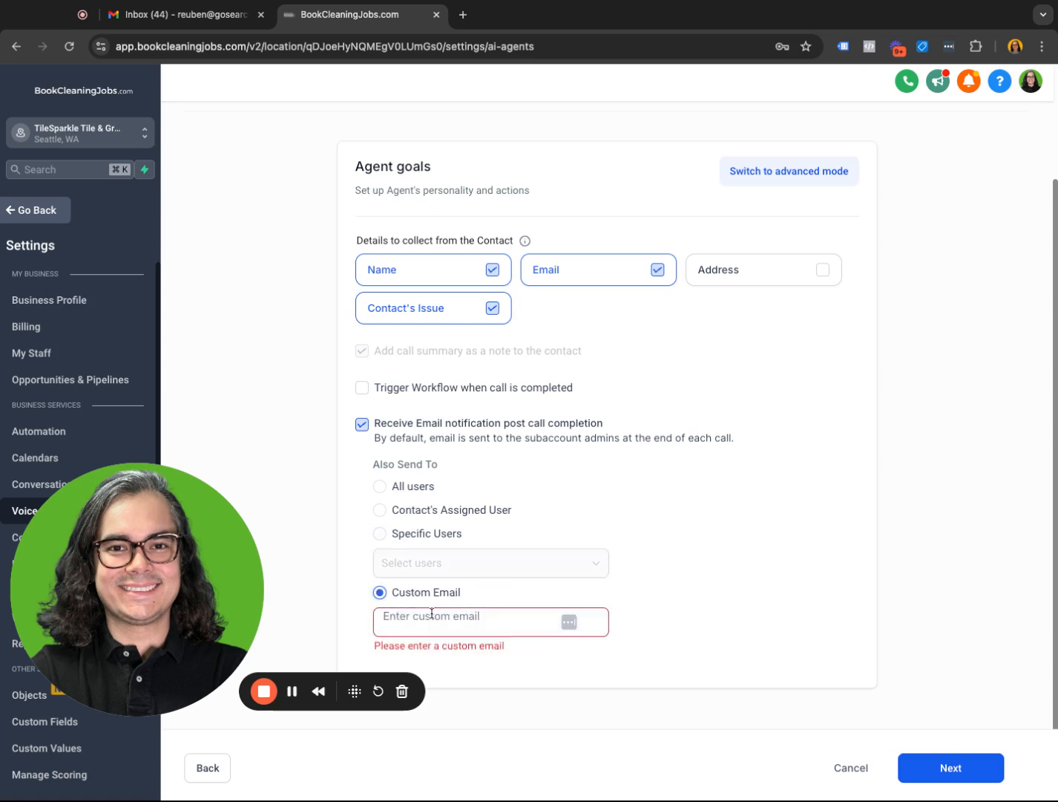
left_click(380, 487)
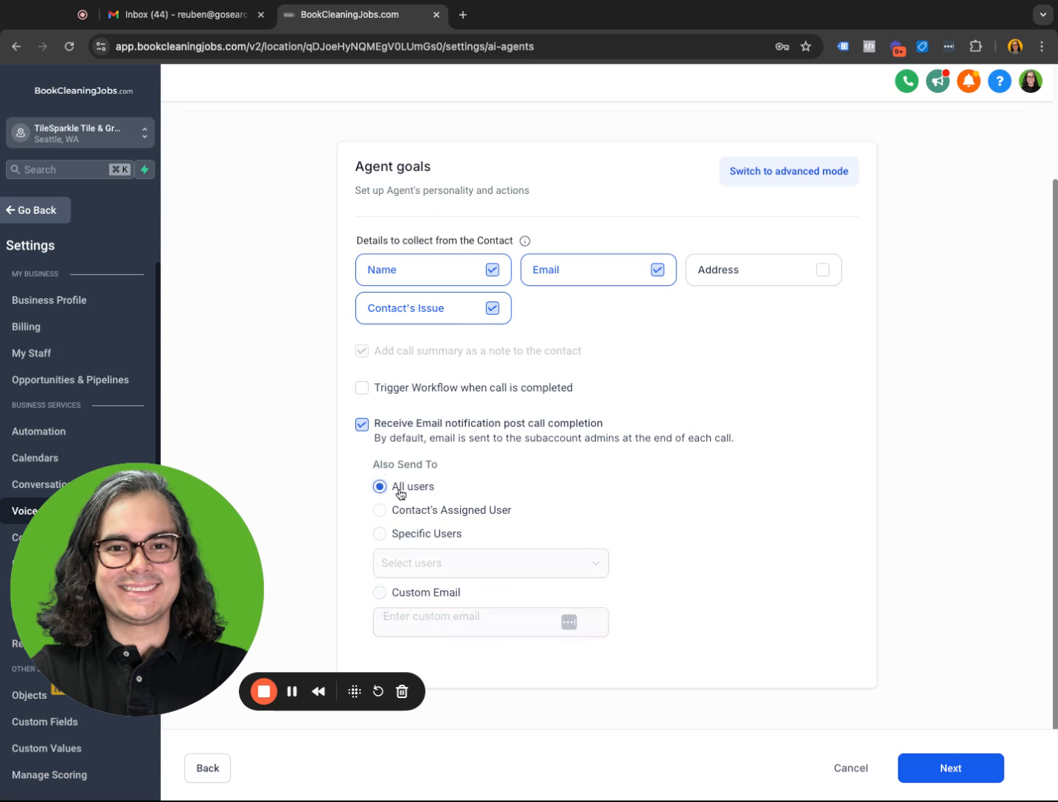
Enable the workflow trigger for completed calls and select the Inbound Call - AI Voice workflow
scroll(467, 446, "up", 3)
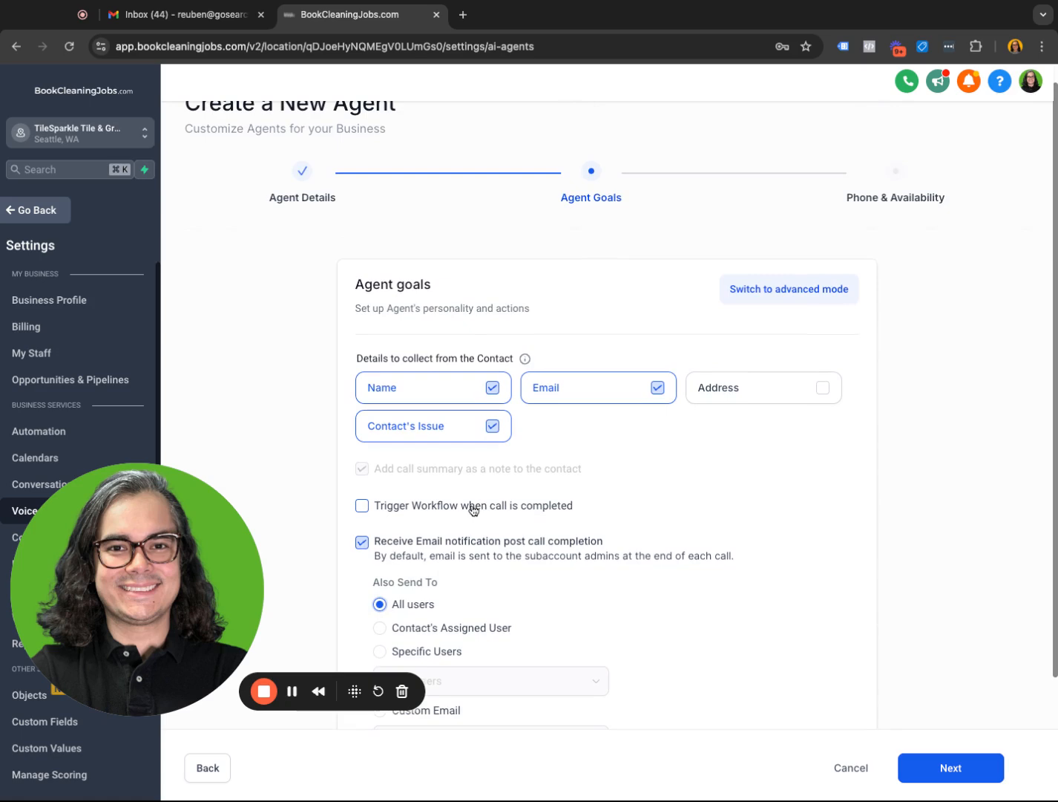
left_click(473, 509)
scroll(700, 456, "down", 2)
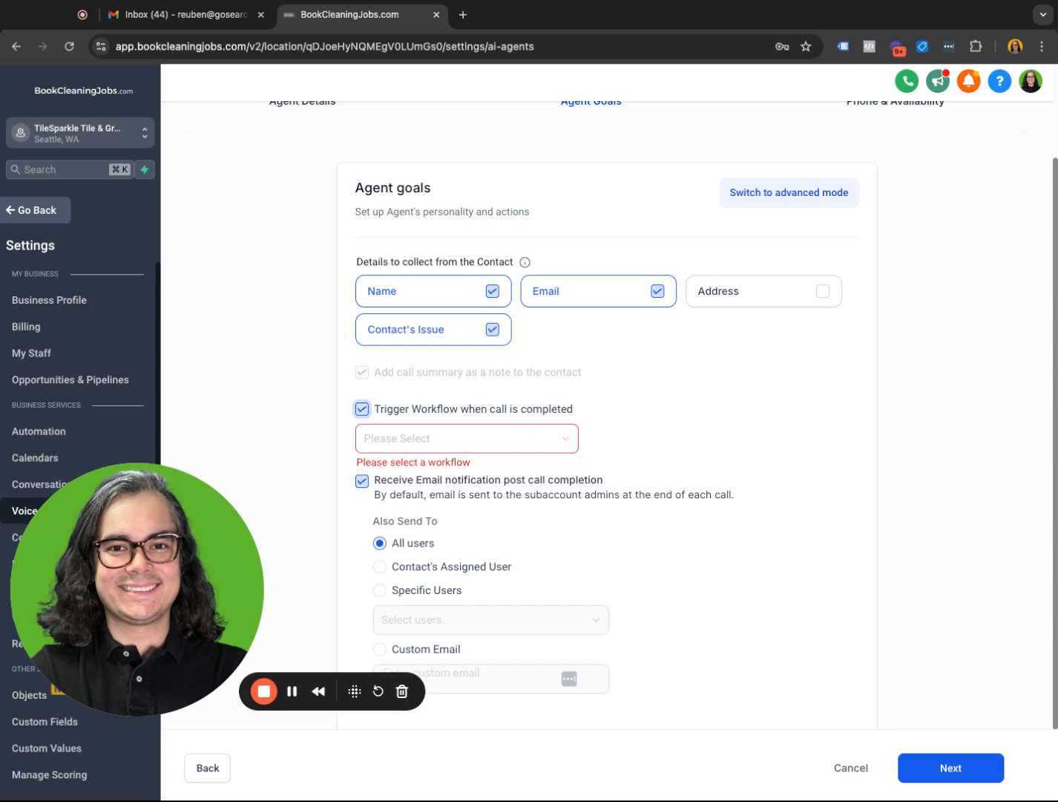
left_click(493, 412)
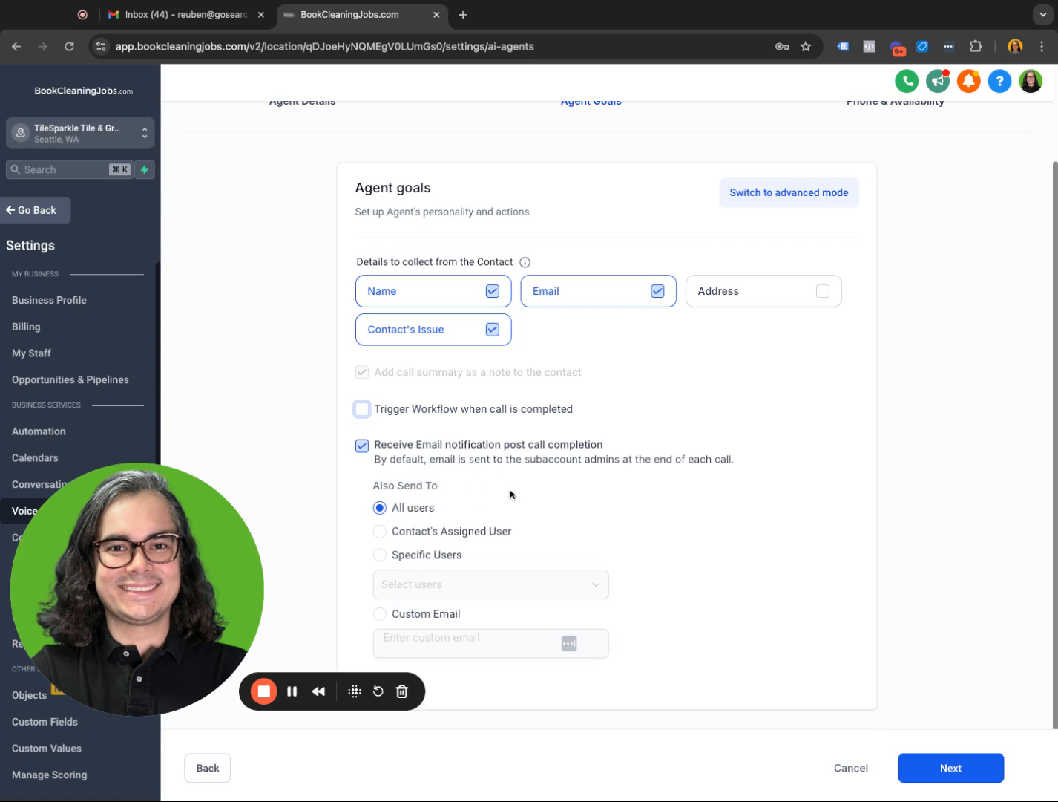
scroll(474, 484, "up", 1)
left_click(440, 480)
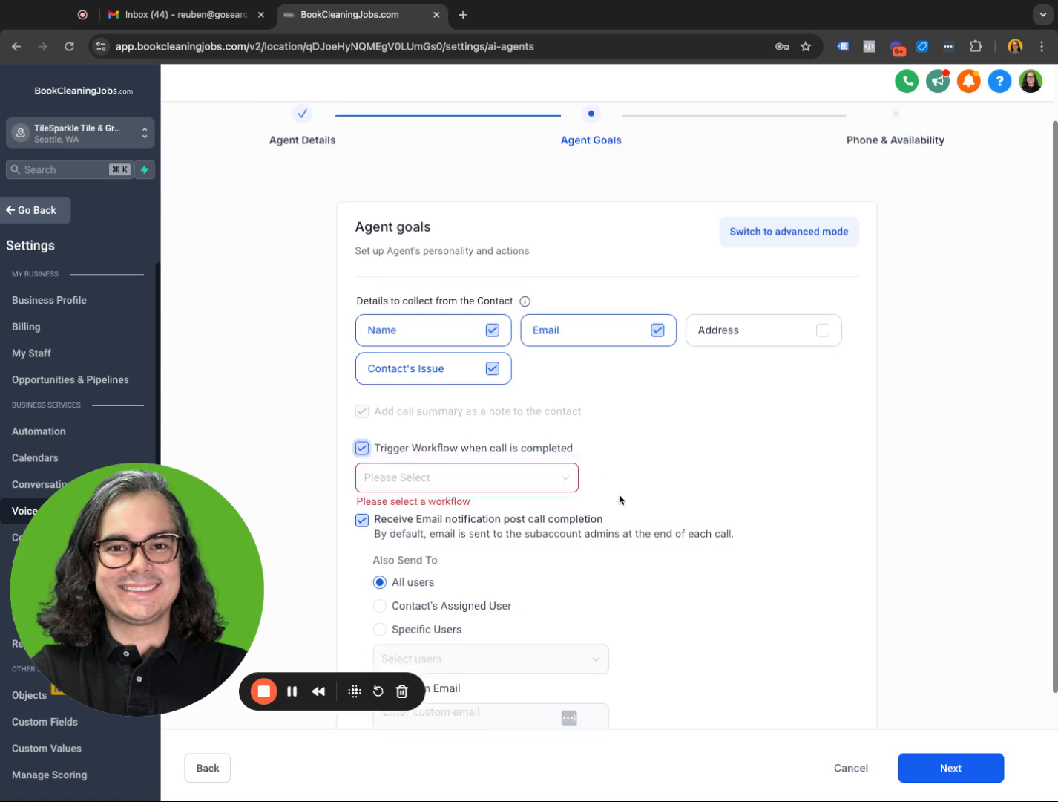
scroll(621, 499, "down", 1)
left_click(562, 443)
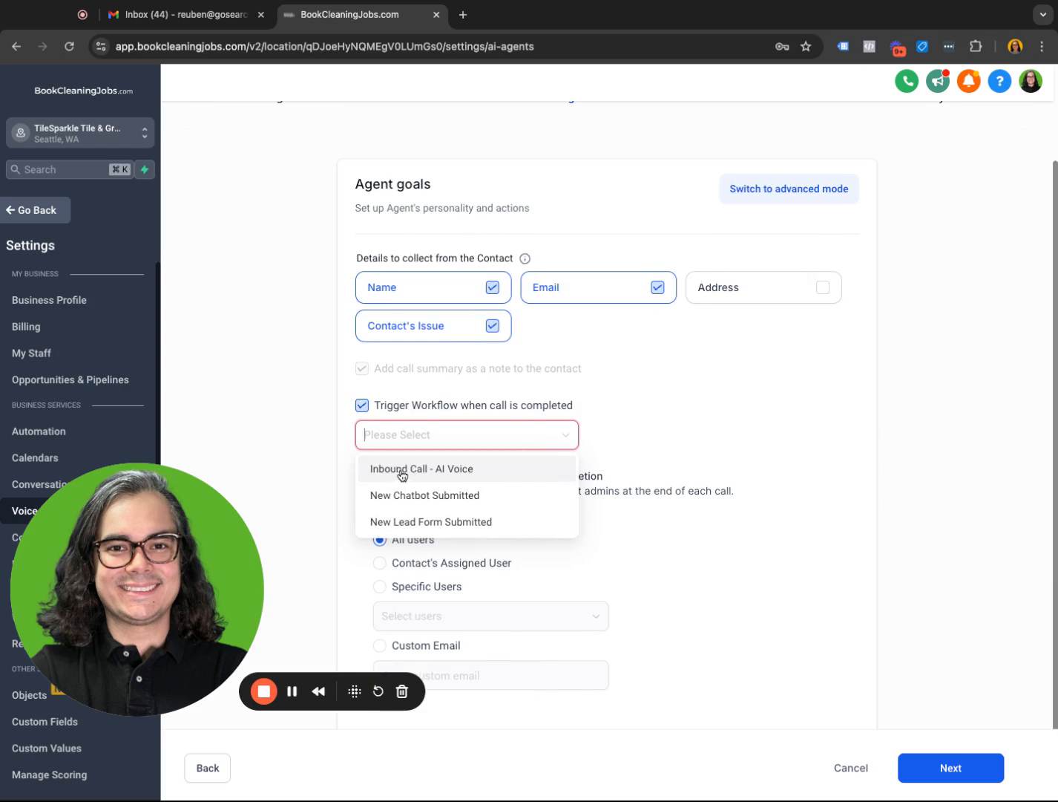
left_click(439, 469)
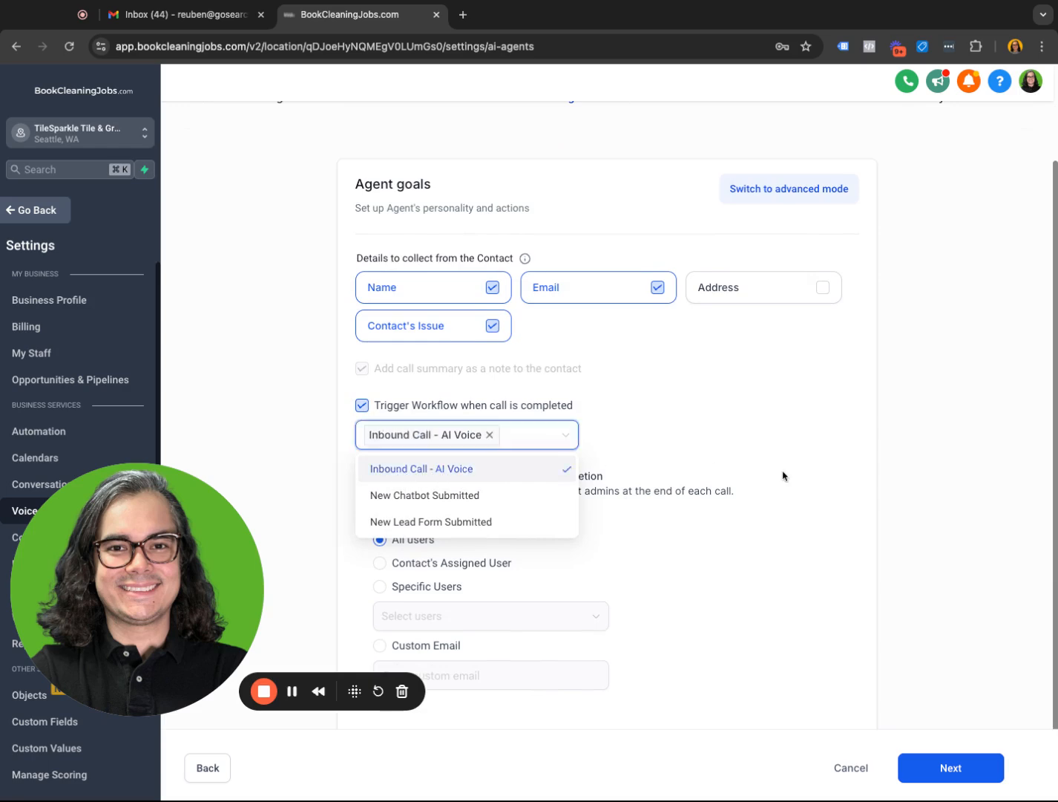
left_click(711, 467)
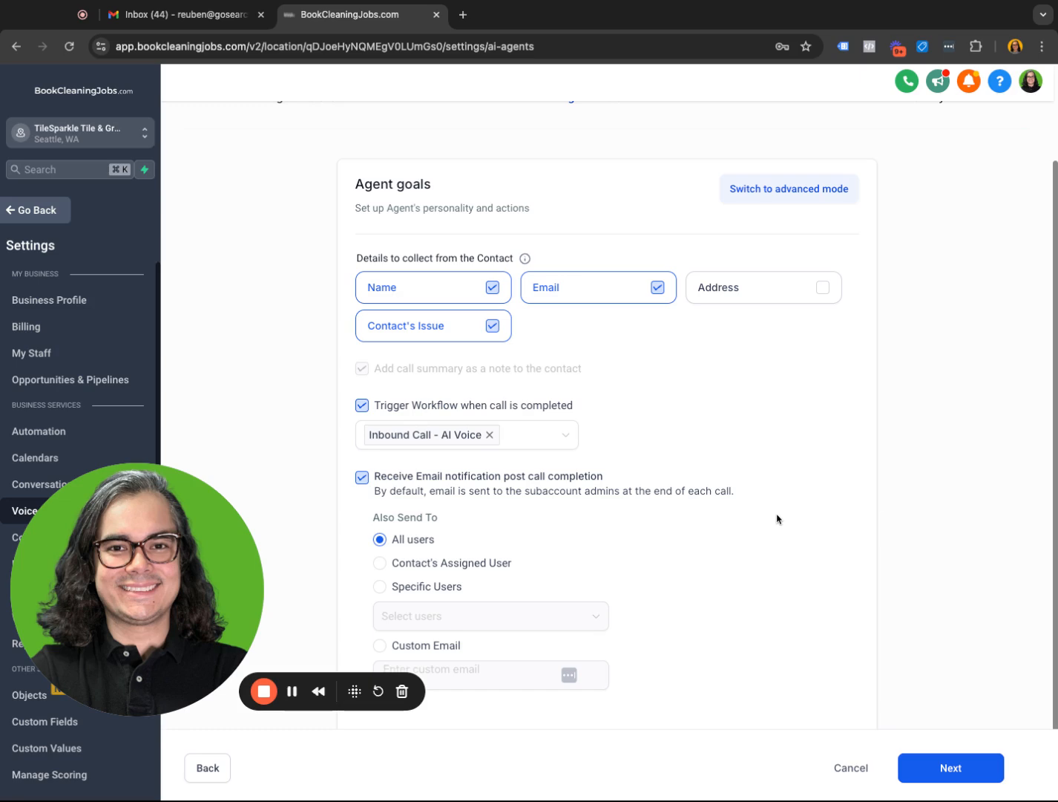
Review the agent goals, continue to Phone & Availability and check which phone numbers are offered for the agent
scroll(772, 490, "up", 2)
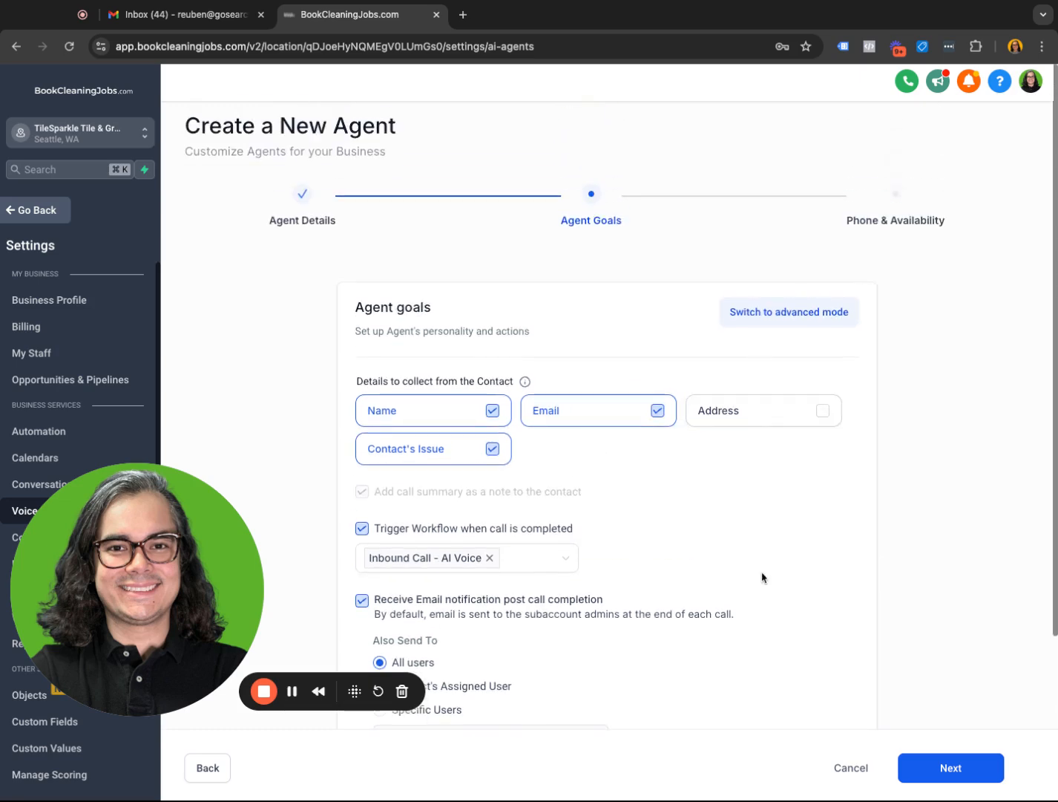
scroll(761, 575, "down", 3)
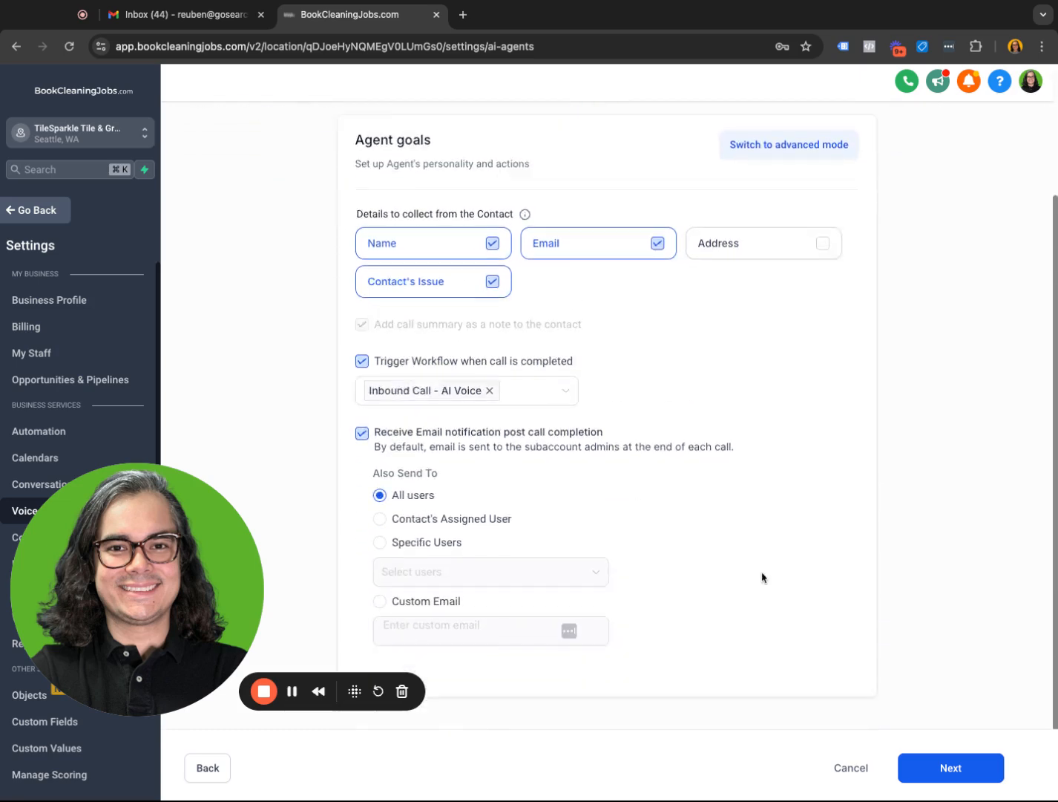
left_click(965, 770)
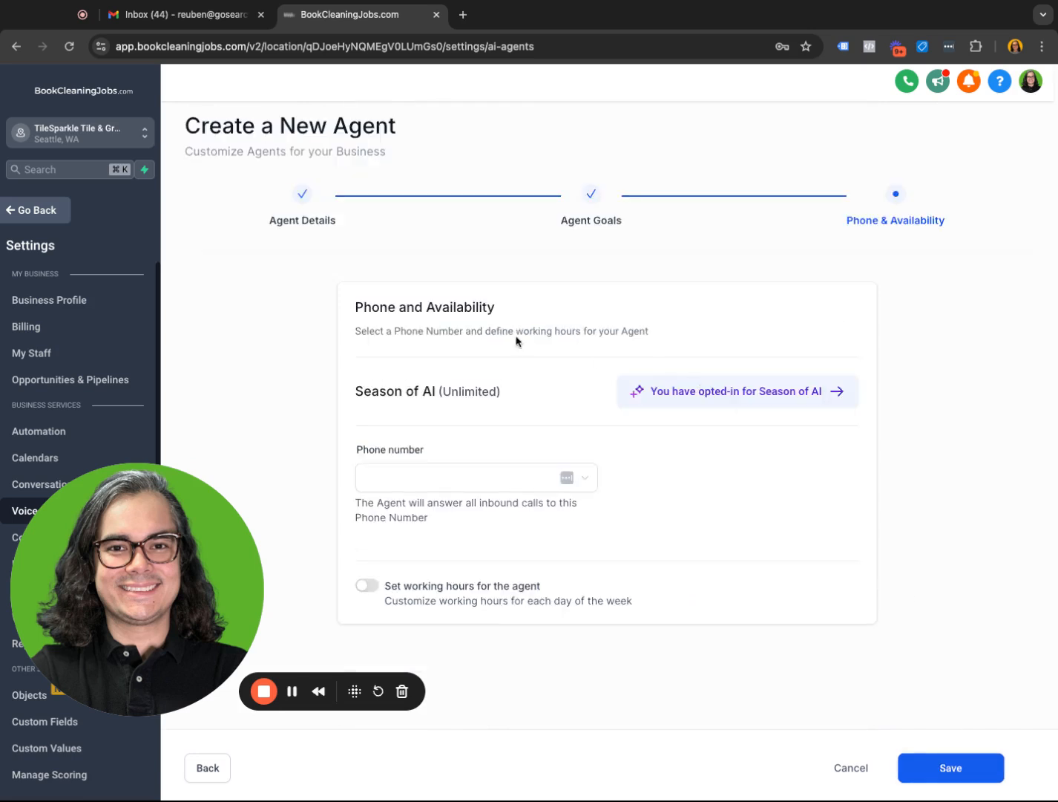
left_click(462, 479)
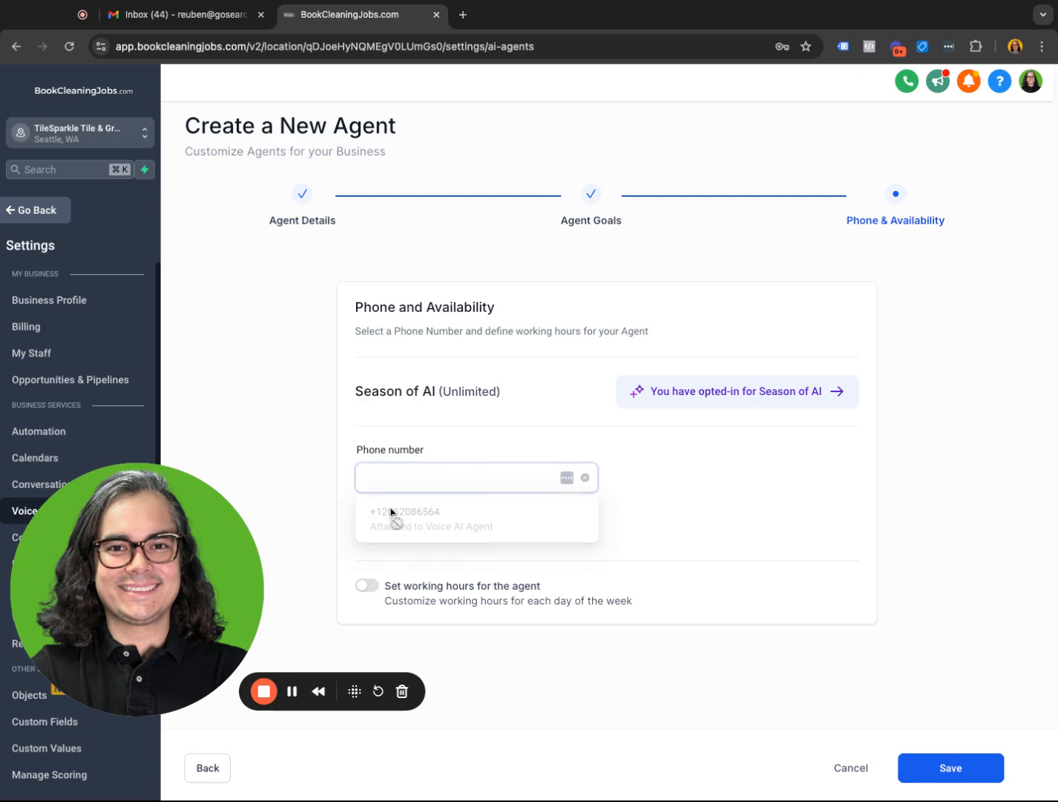
left_click(342, 477)
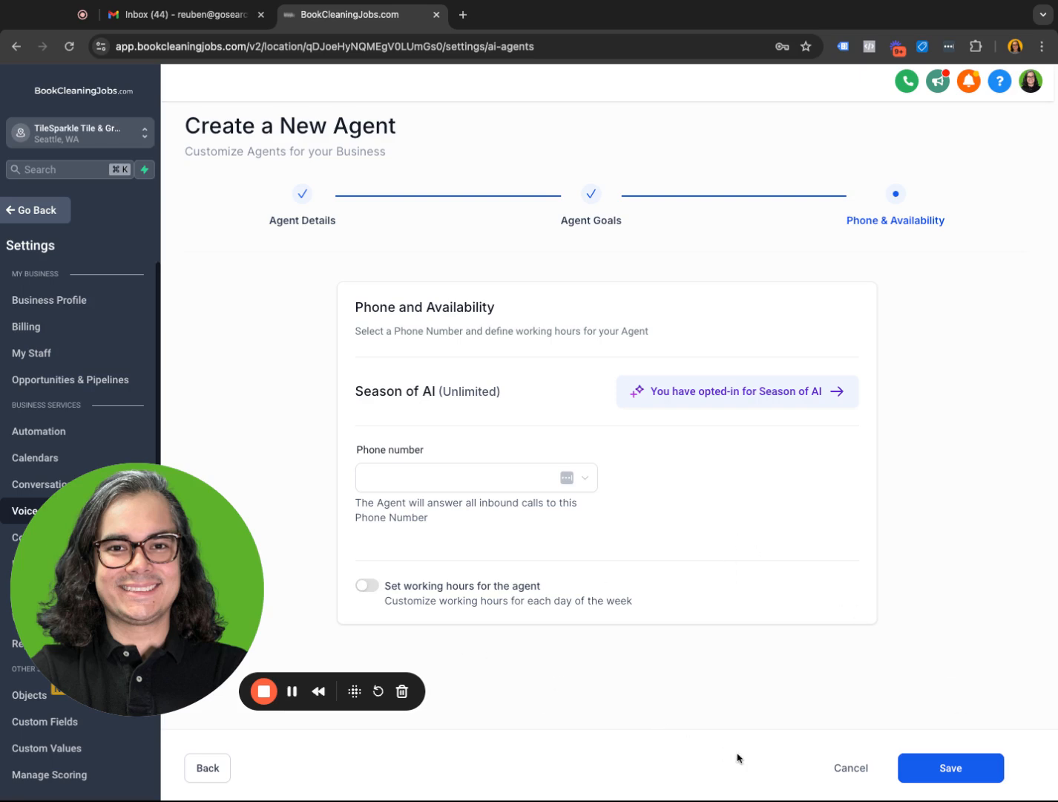
Return to the agent goals, cancel the new agent's setup and confirm leaving with unsaved changes
left_click(840, 769)
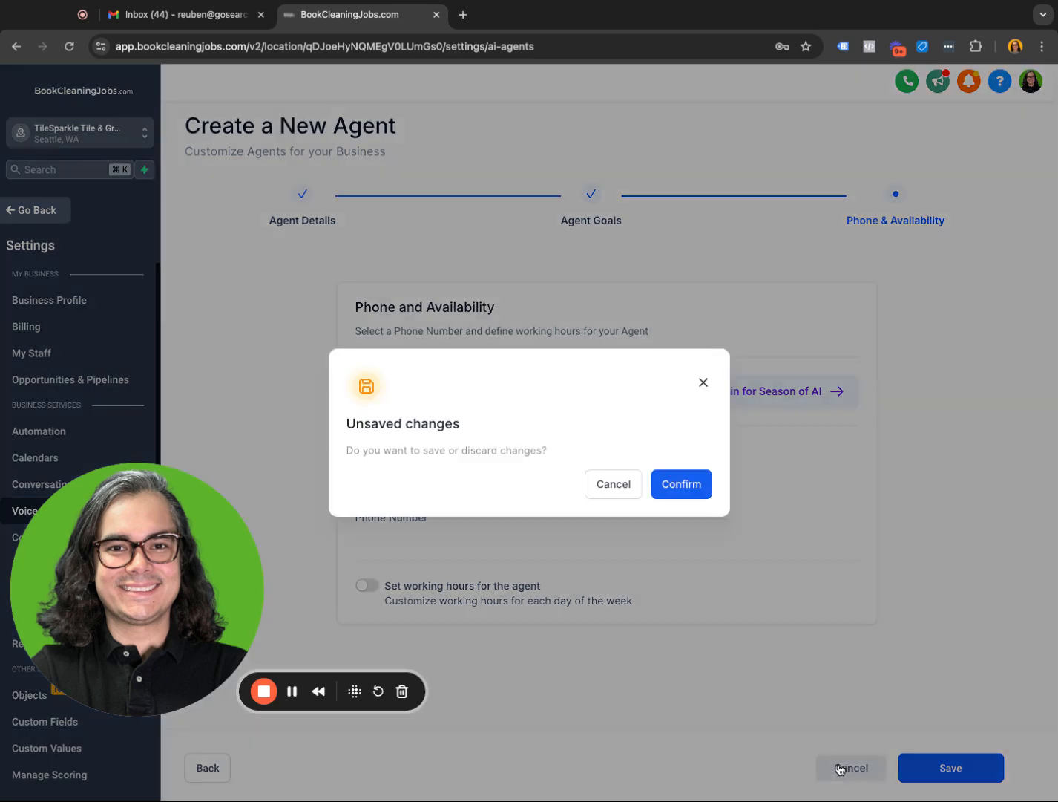
left_click(624, 490)
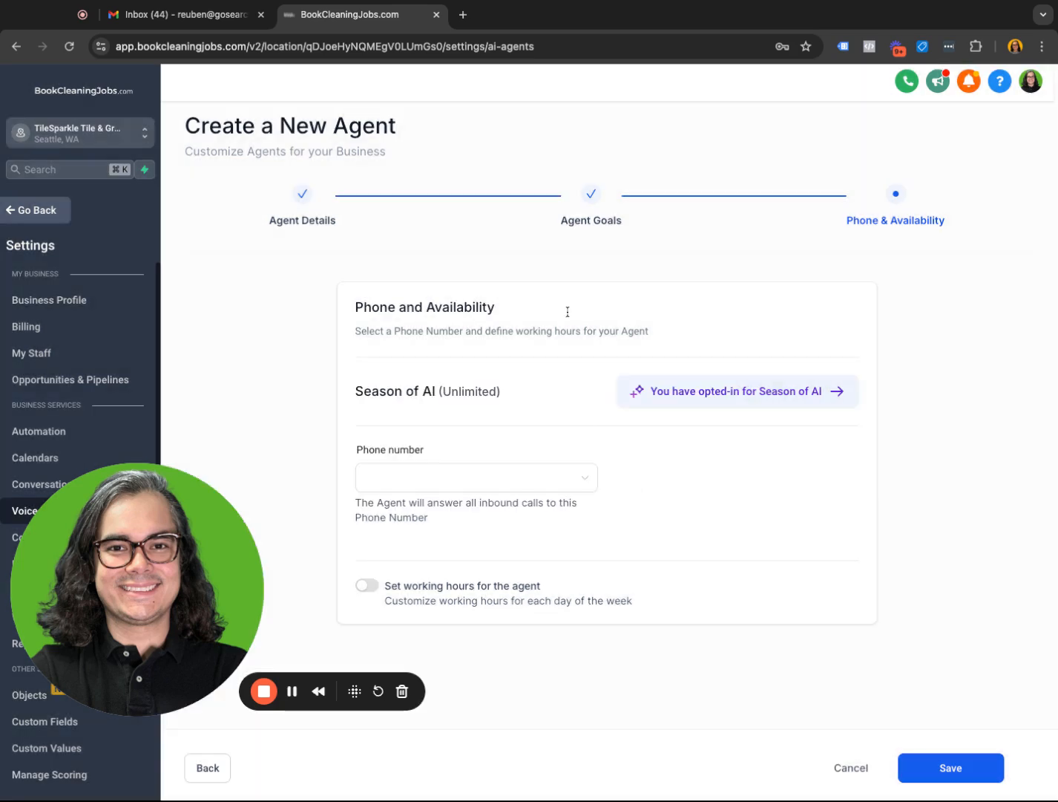
left_click(214, 773)
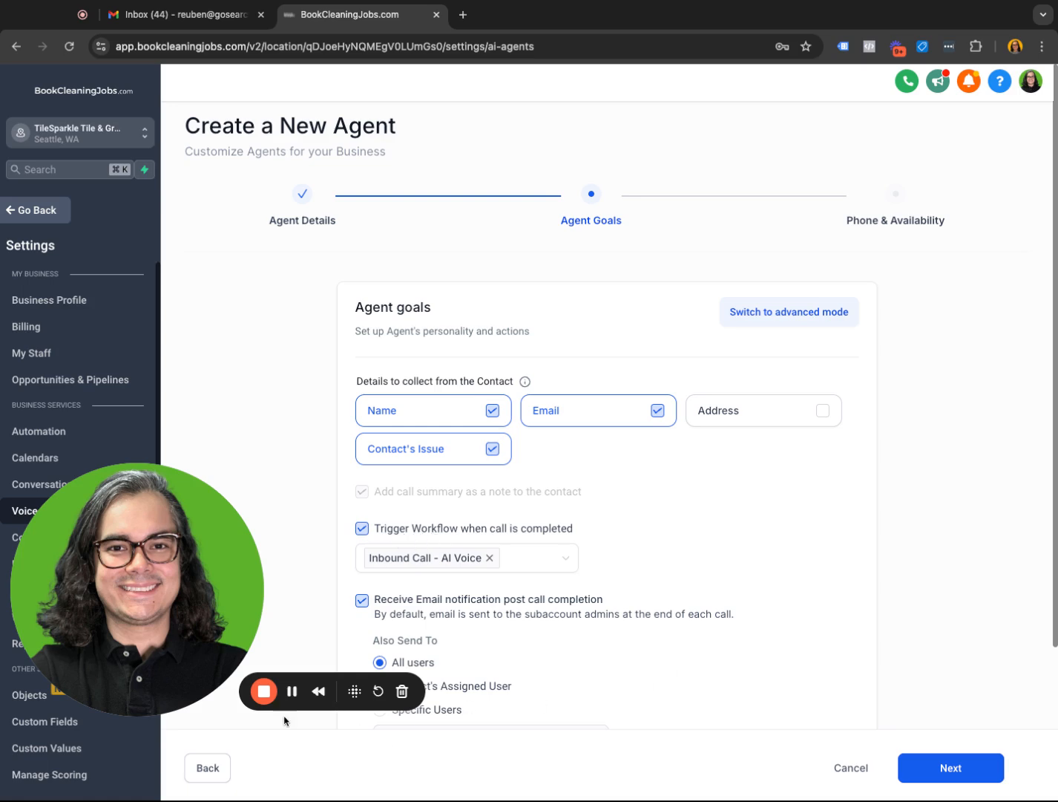
left_click(881, 767)
left_click(687, 486)
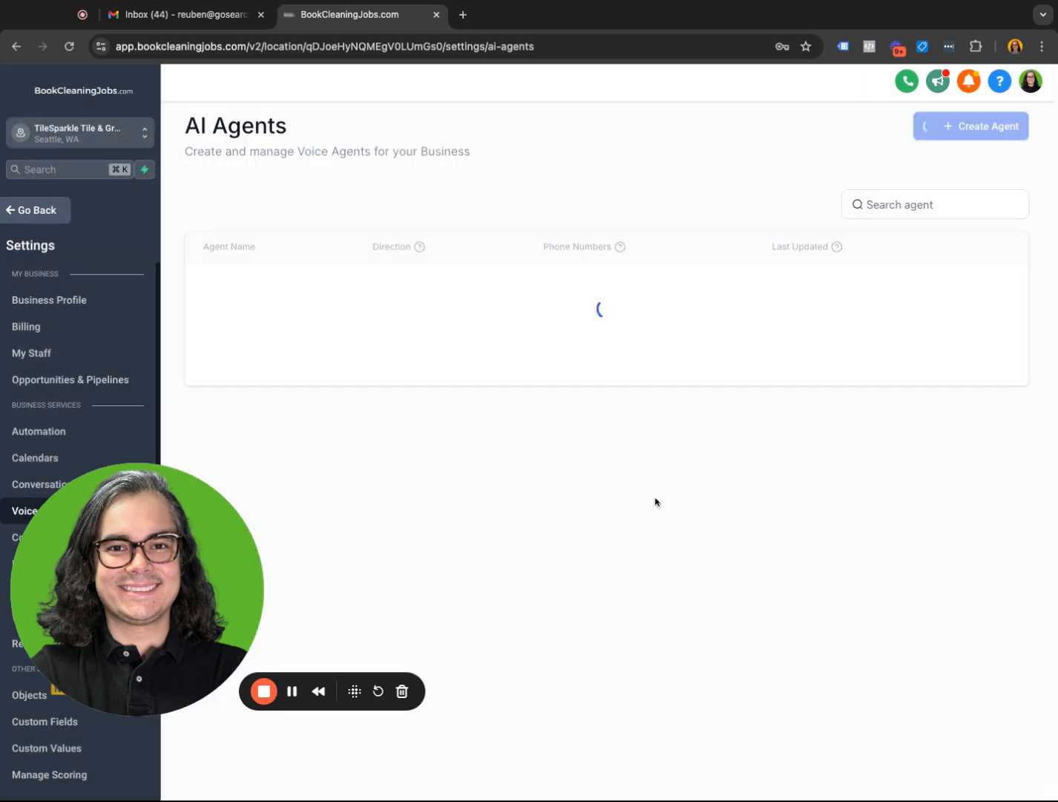
Open the Inbound Call - AI Voice automation workflow and view its Create Or Update Opportunity action
left_click(55, 215)
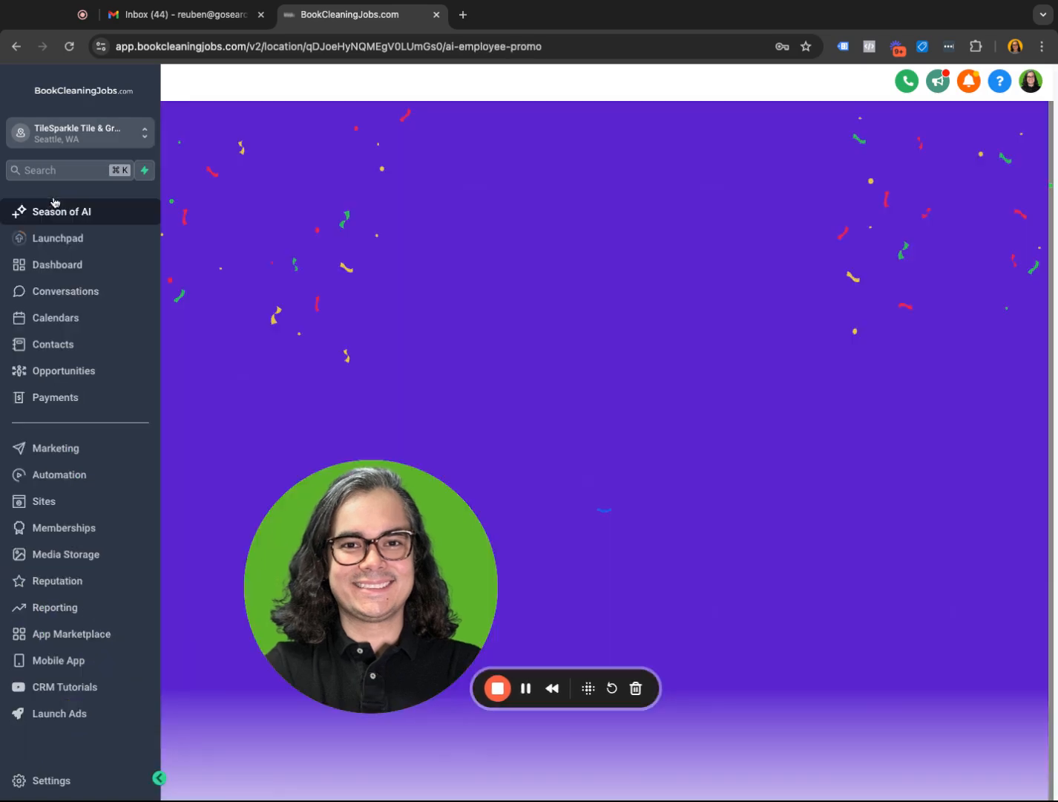
left_click(72, 473)
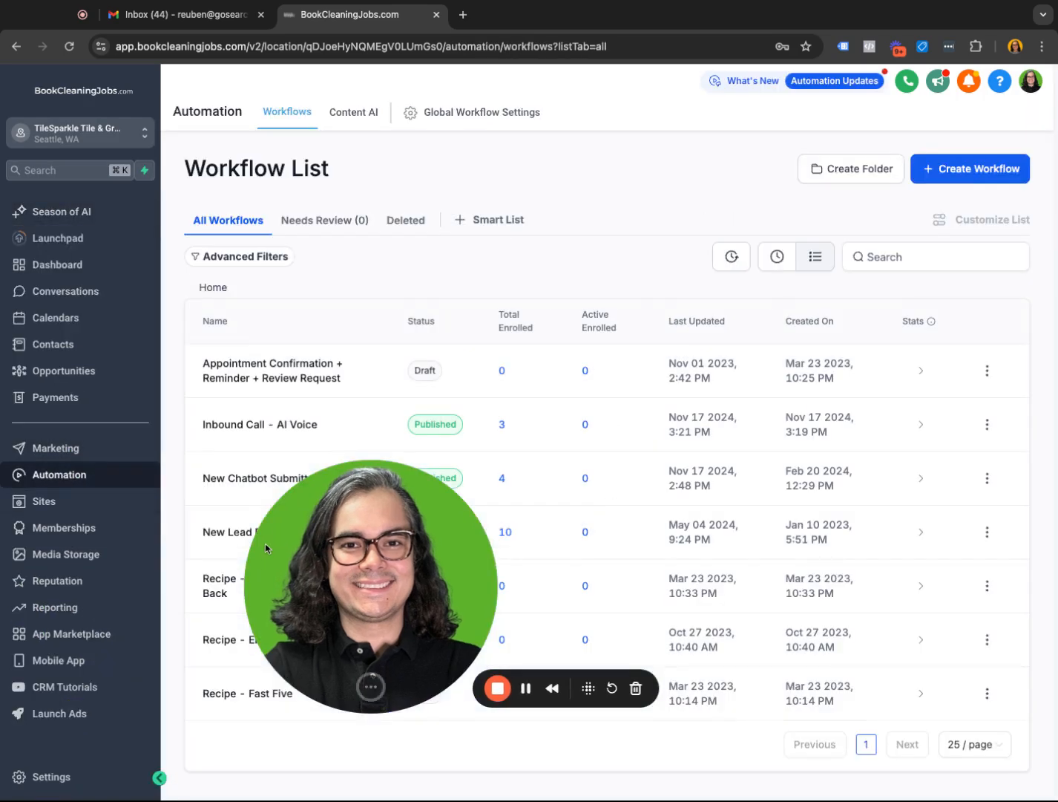
left_click(270, 427)
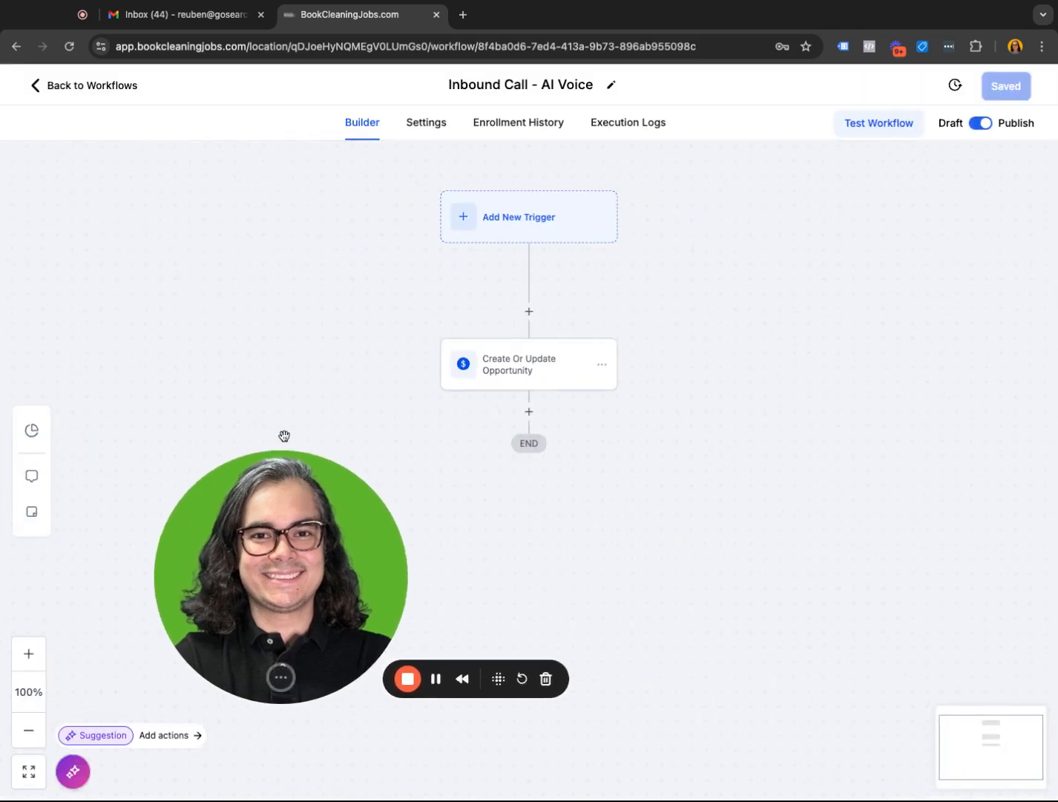
left_click(518, 365)
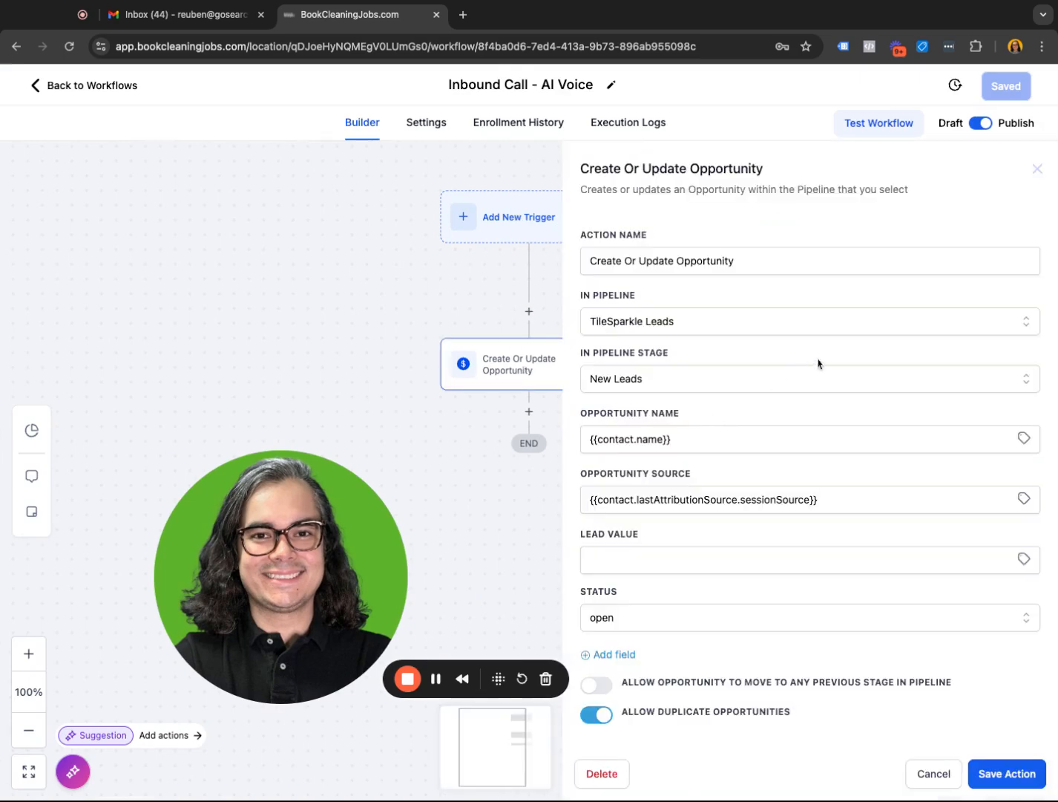
Examine the opportunity action's pipeline choices, pipeline stages and opportunity name, and close it without saving
left_click(1028, 327)
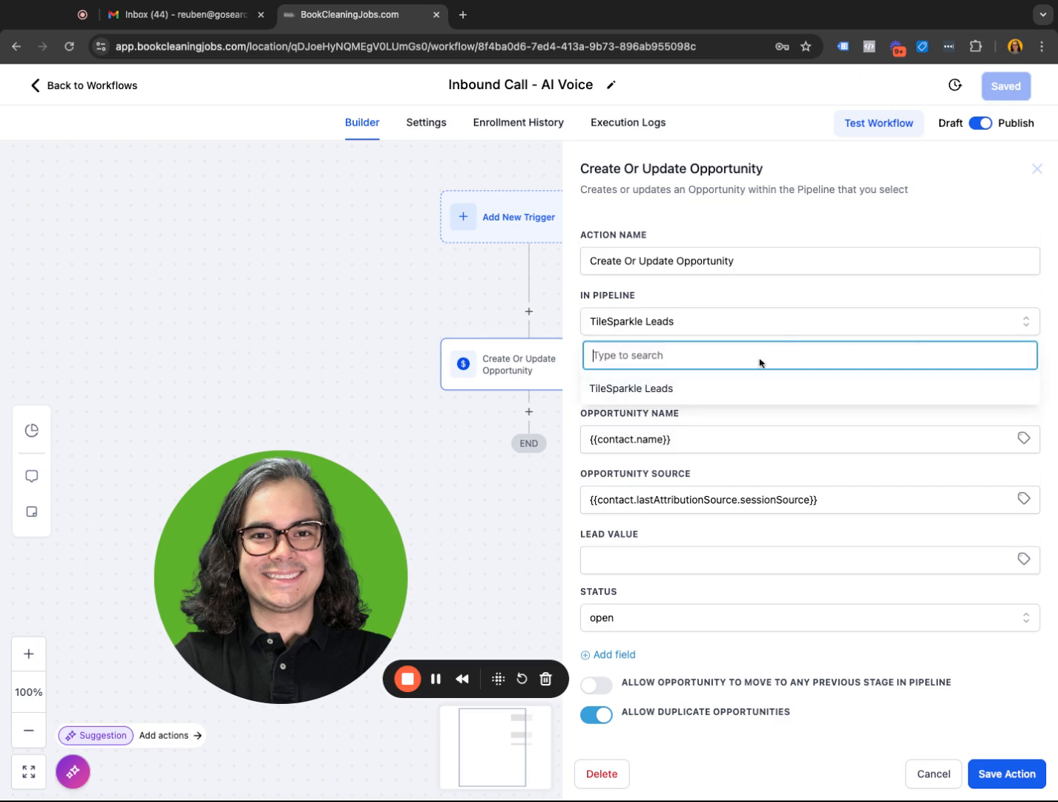
left_click(784, 330)
left_click(717, 328)
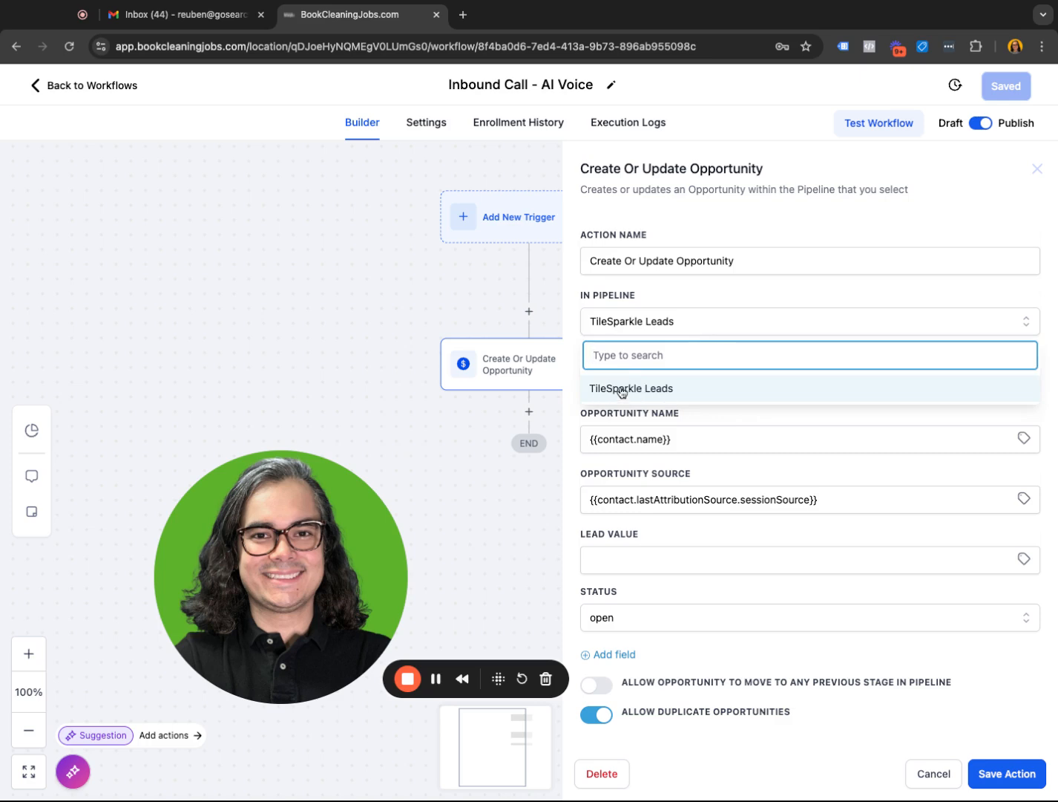
left_click(766, 334)
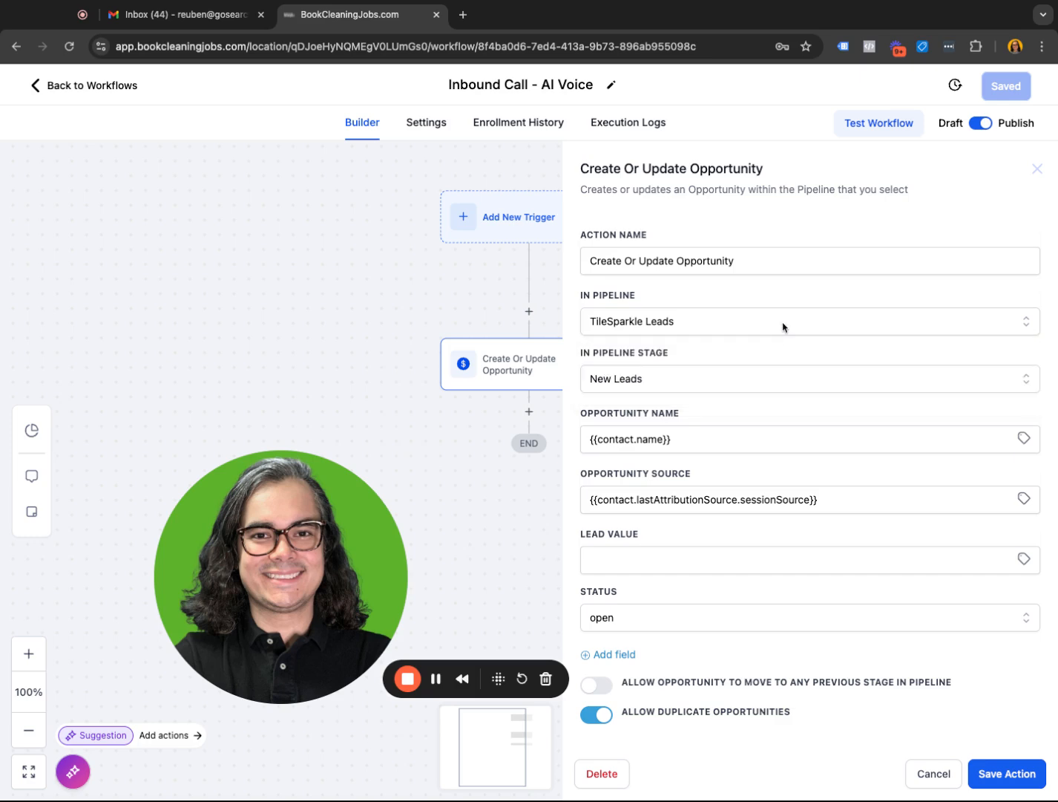
left_click(678, 381)
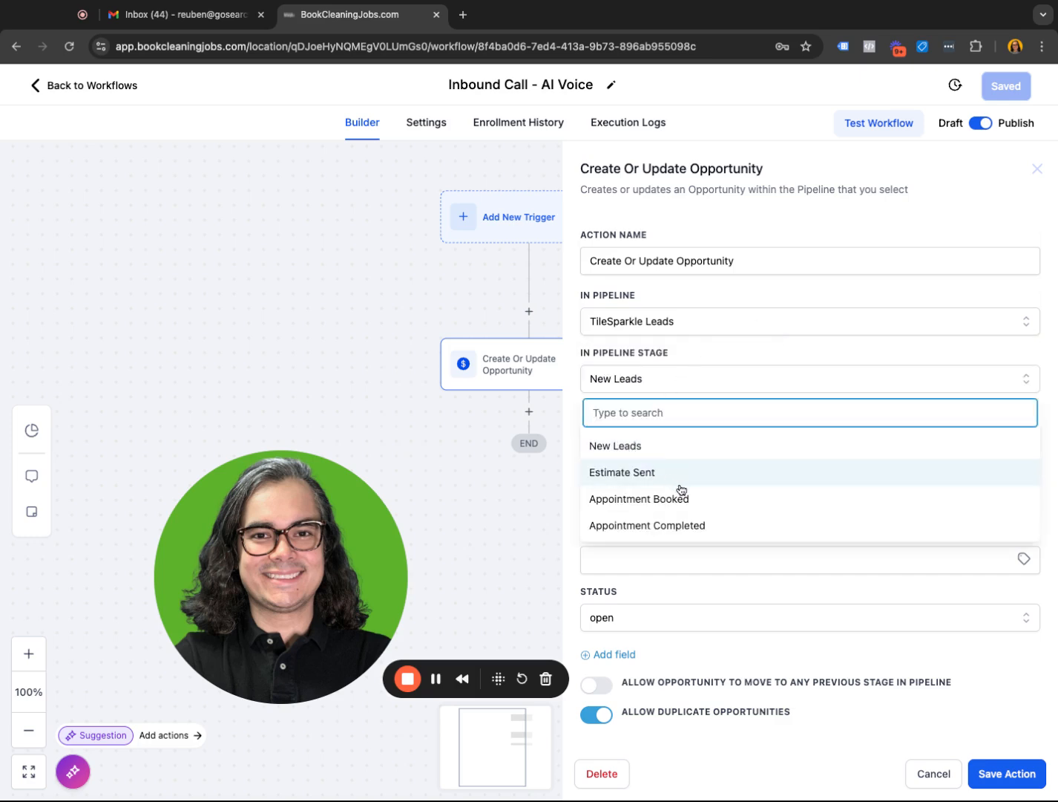
left_click(711, 391)
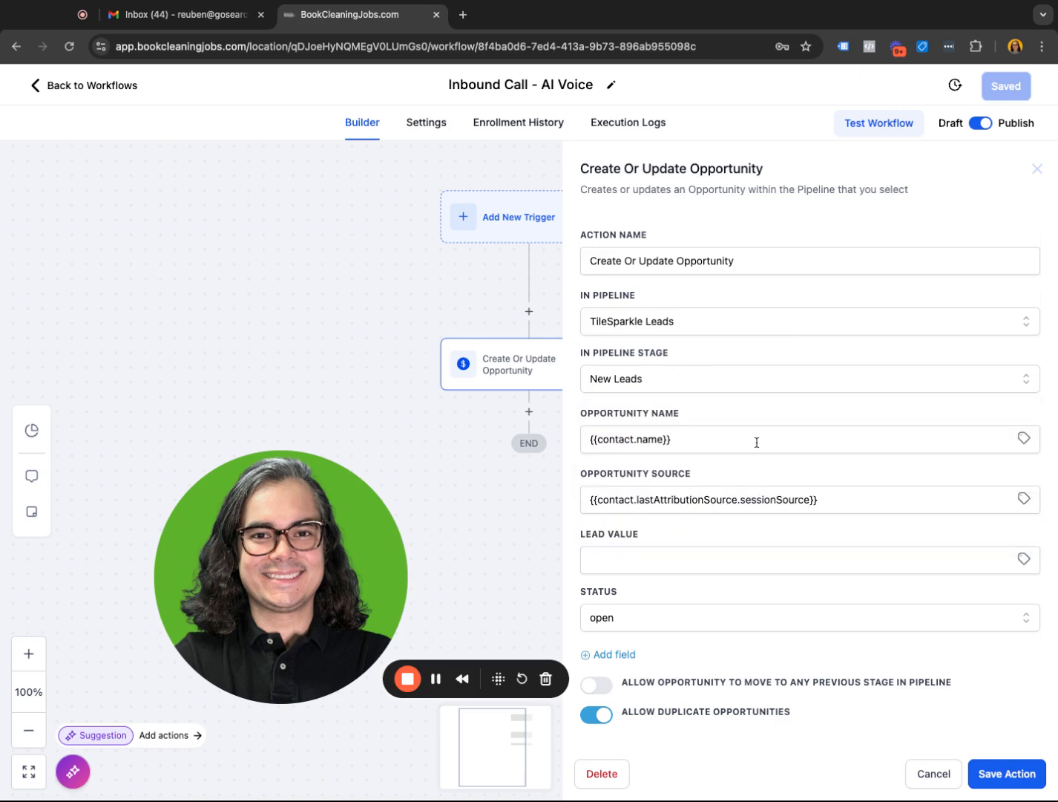
left_click(705, 434)
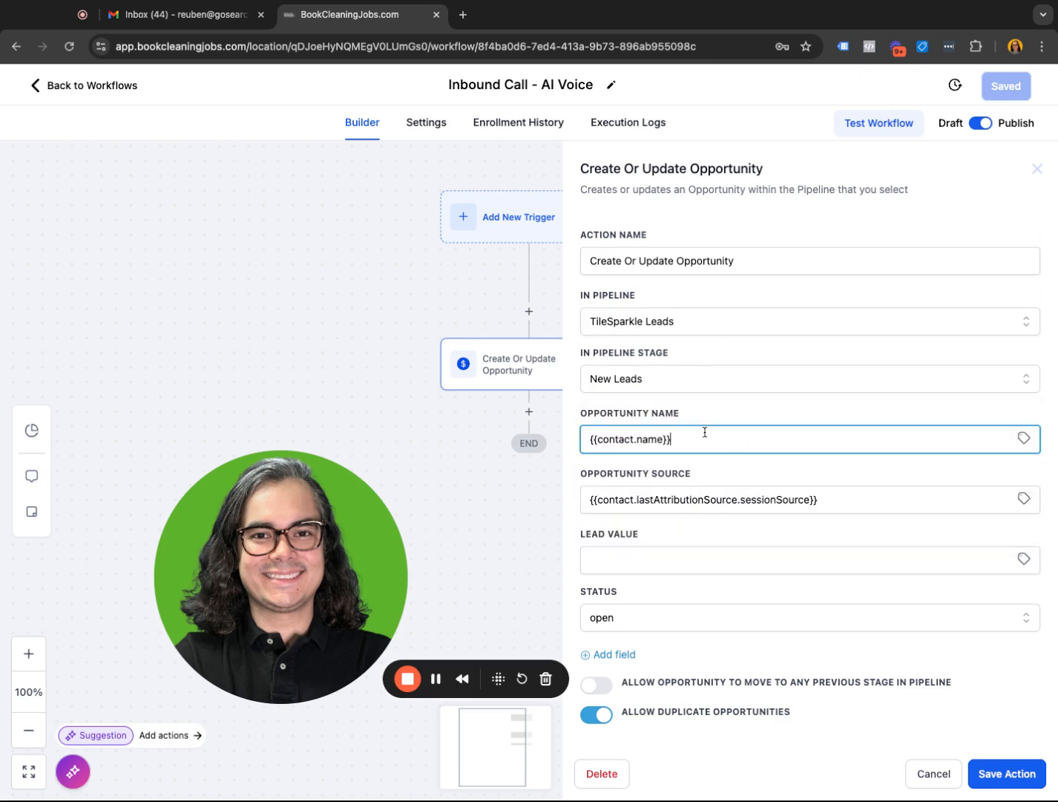
left_click(707, 422)
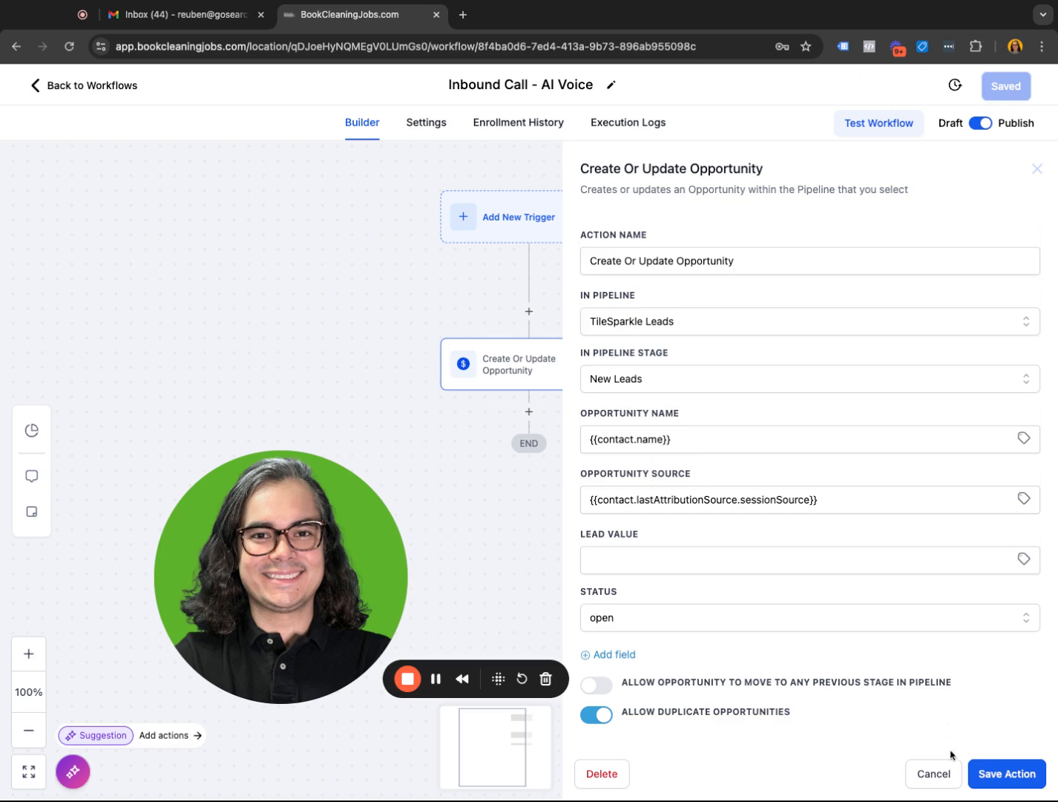
left_click(944, 774)
Reopen the Create Or Update Opportunity action to check its pipeline stage choices again, and close it without saving
left_click(498, 368)
left_click(693, 386)
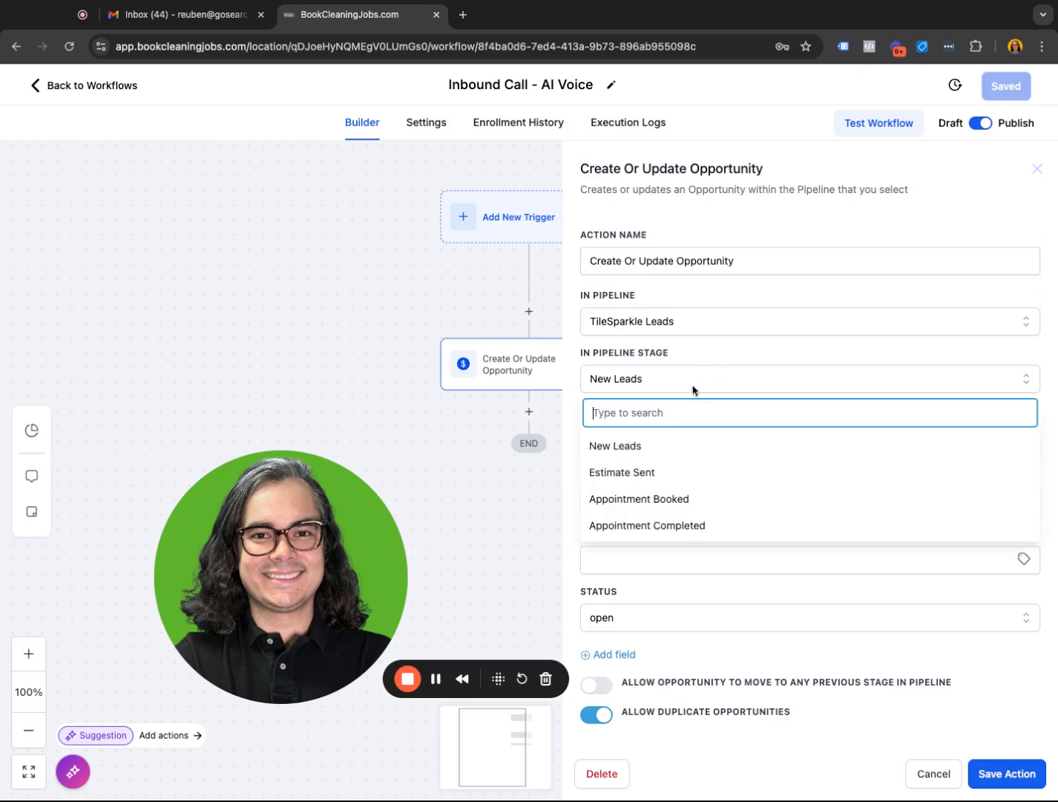
left_click(772, 369)
left_click(941, 774)
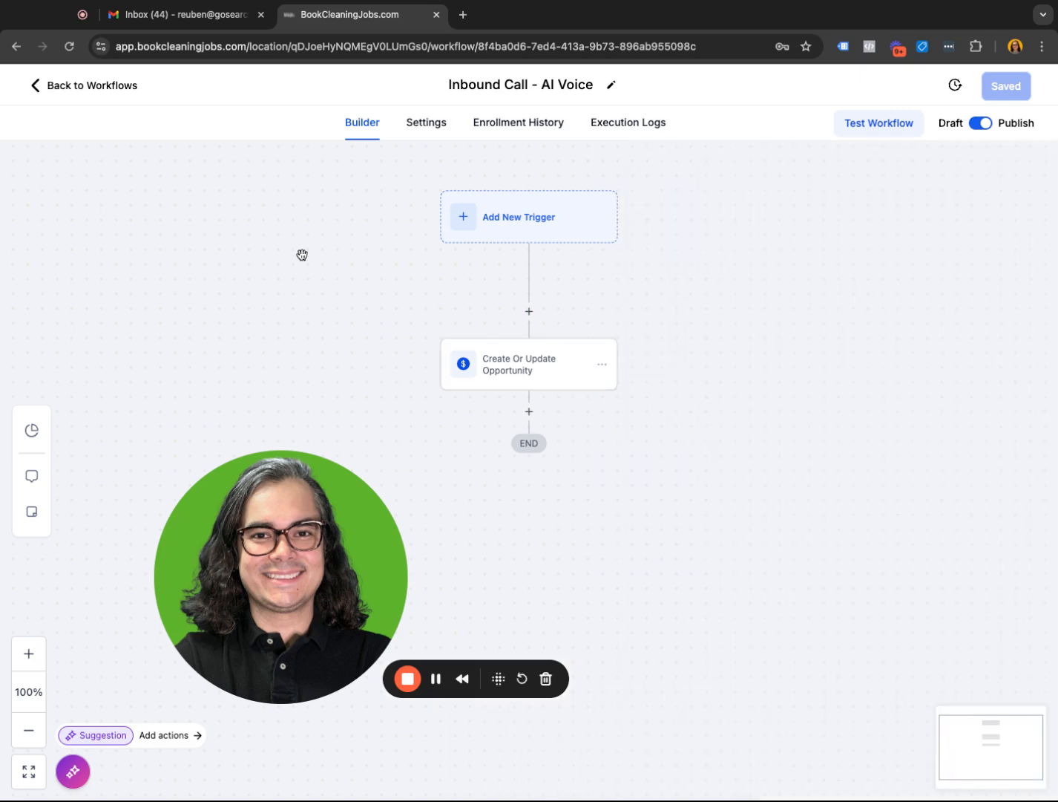
Leave the workflow for the opportunities board and check the available pipelines, keeping TileSparkle Leads selected
left_click(88, 92)
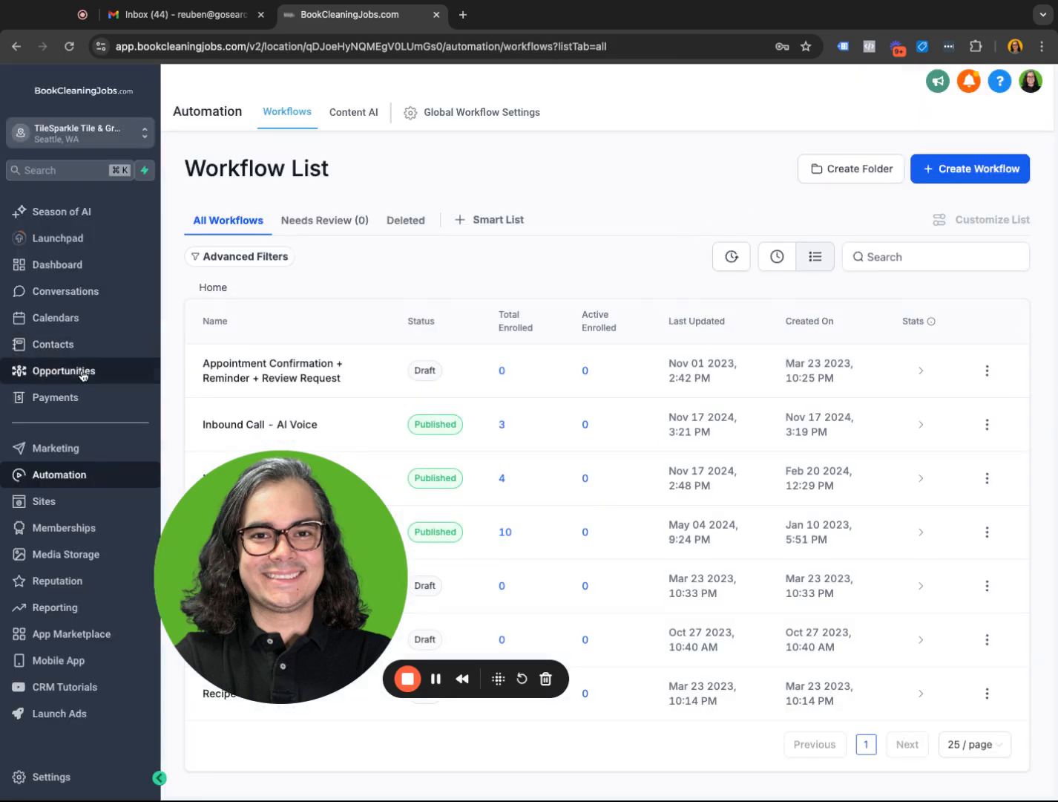
left_click(82, 374)
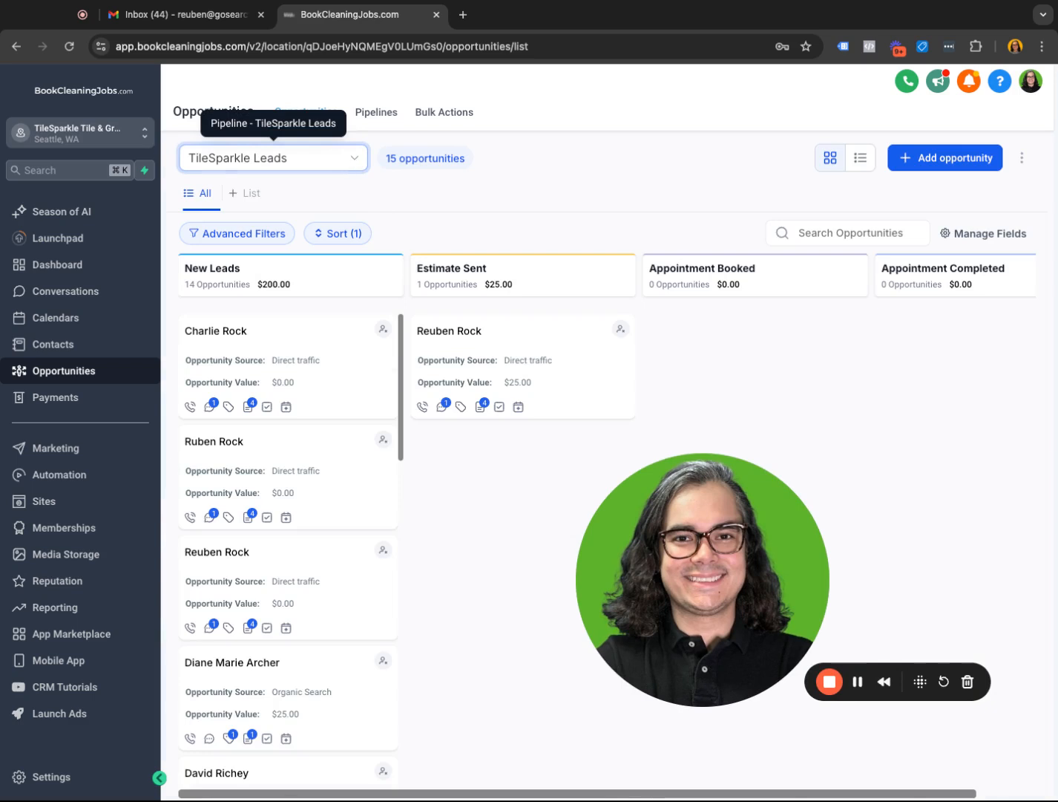
left_click(342, 158)
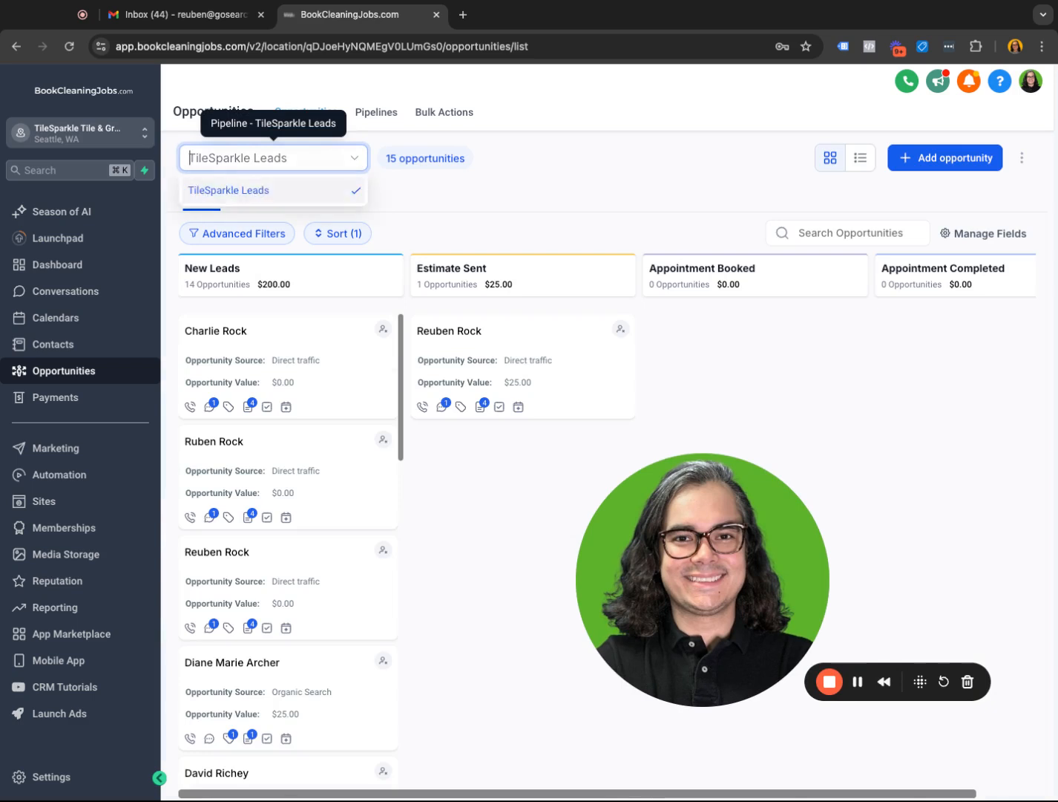
left_click(444, 227)
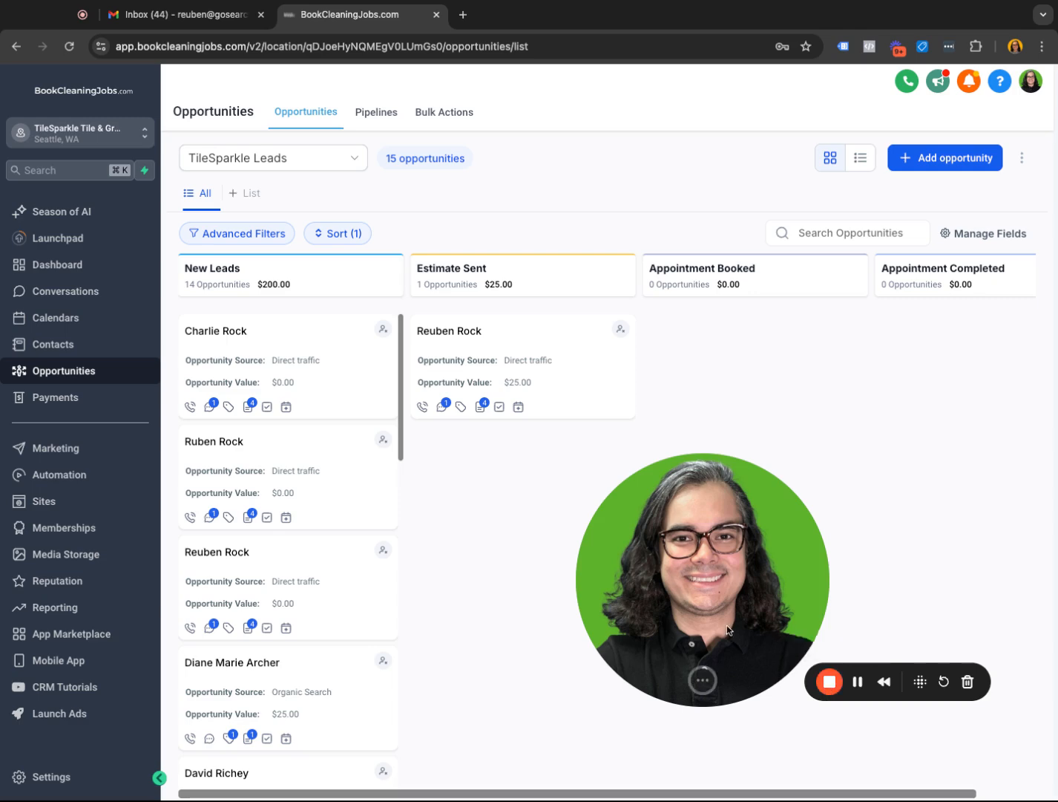
left_click_drag(703, 681, 533, 691)
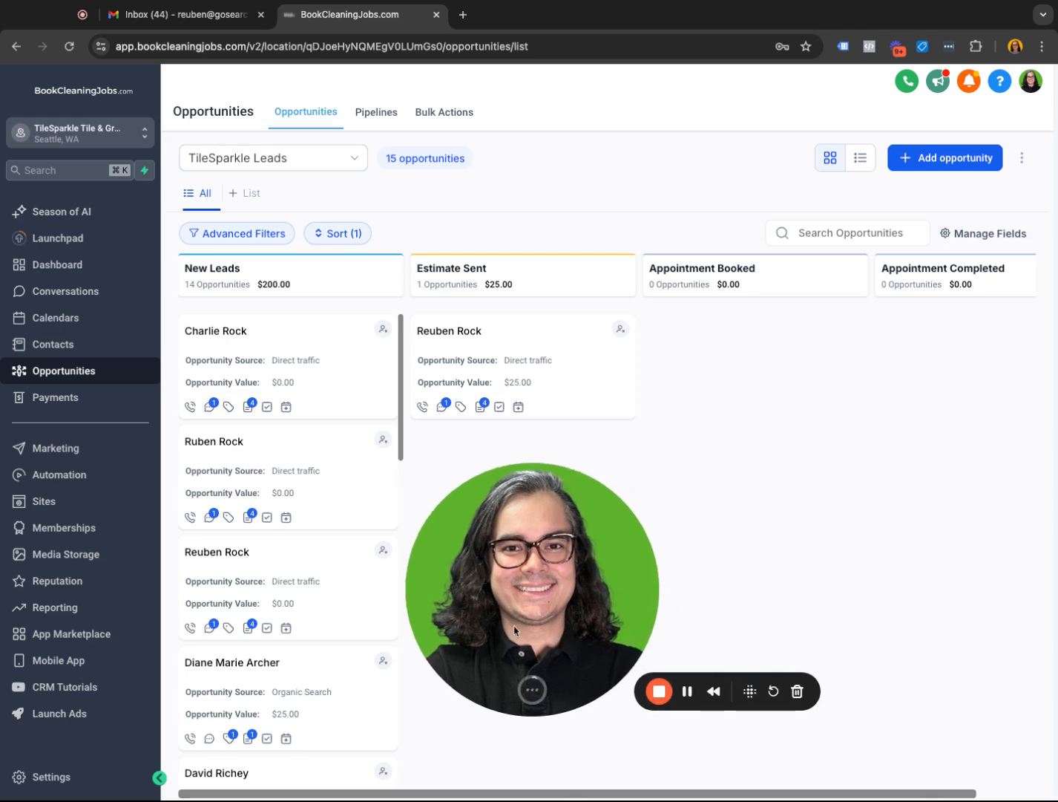
Open the Voice AI Agents settings, check the TileSparkle inbound agent's assigned phone number, and open that agent's details and test-call options
left_click(74, 776)
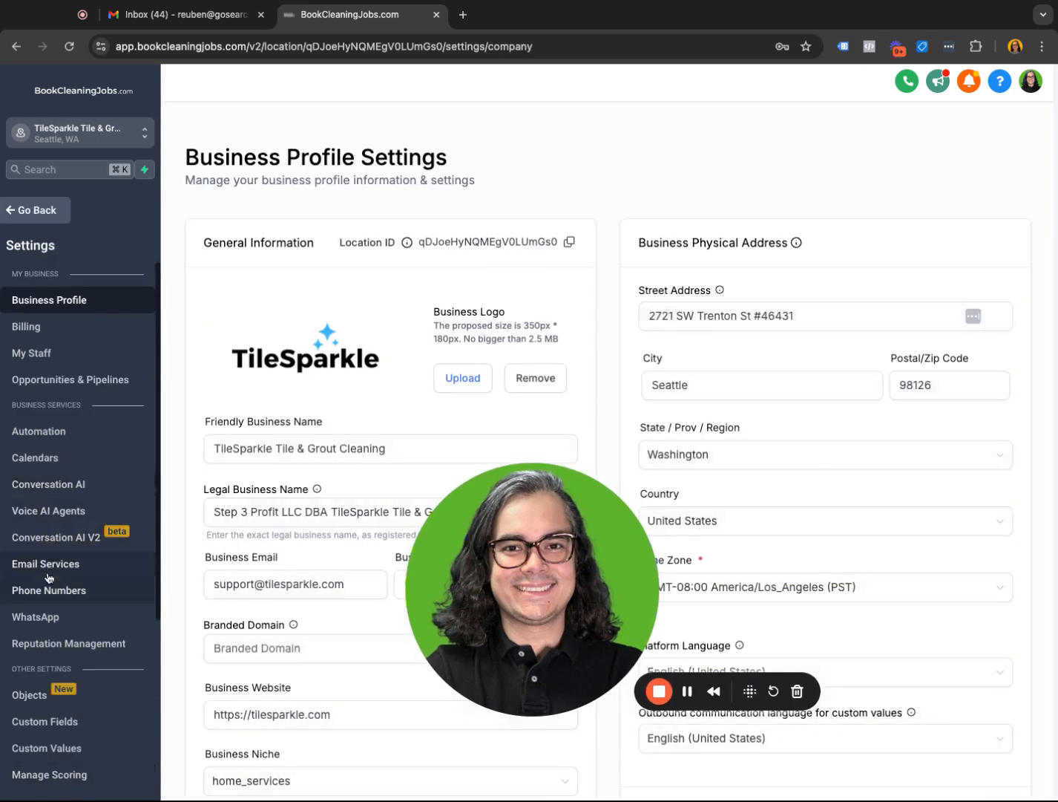
left_click(62, 518)
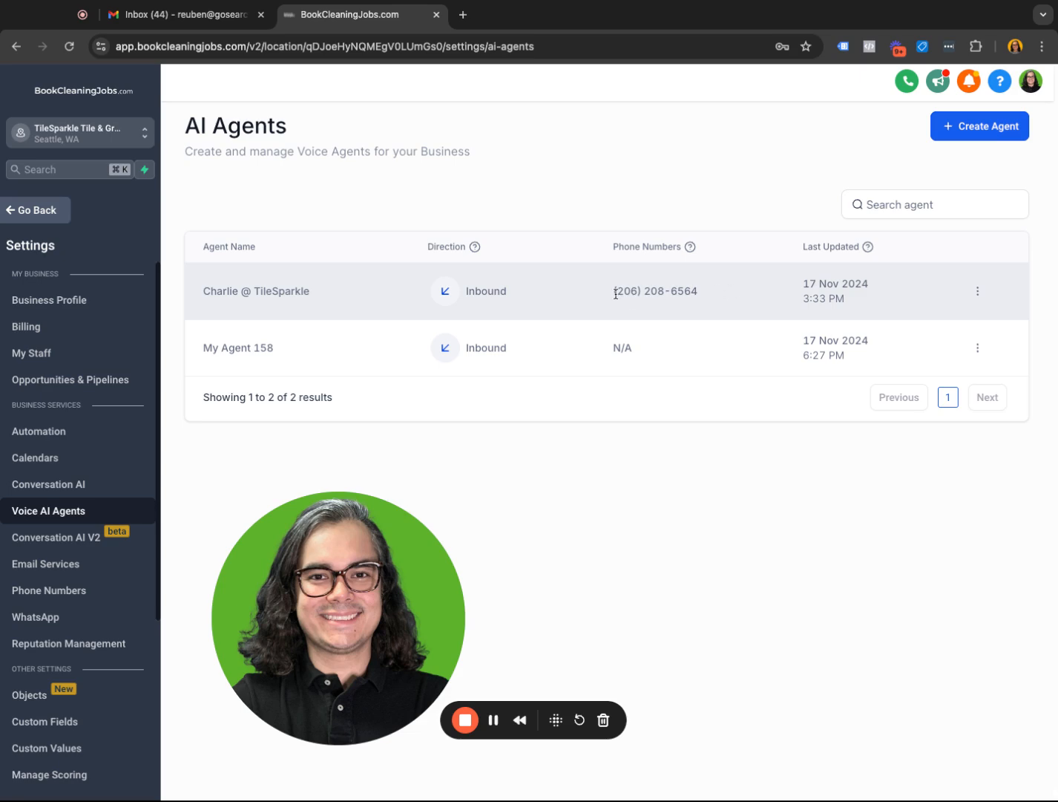
left_click_drag(616, 294, 700, 292)
left_click(977, 293)
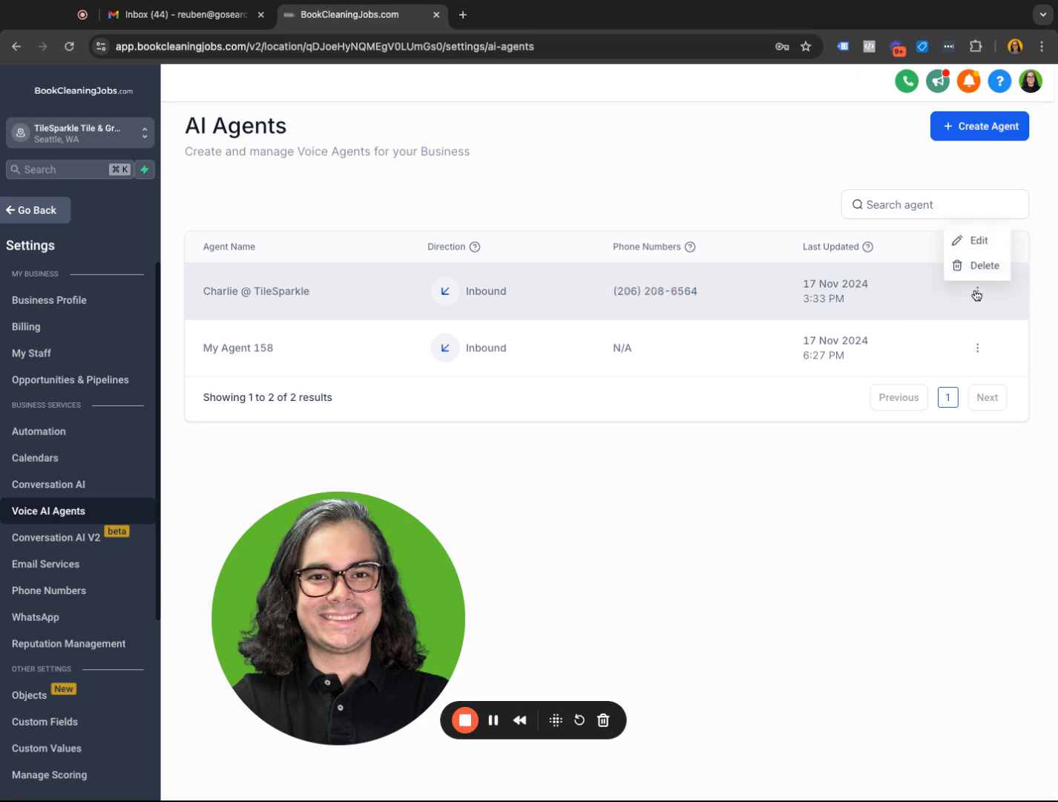
left_click(973, 242)
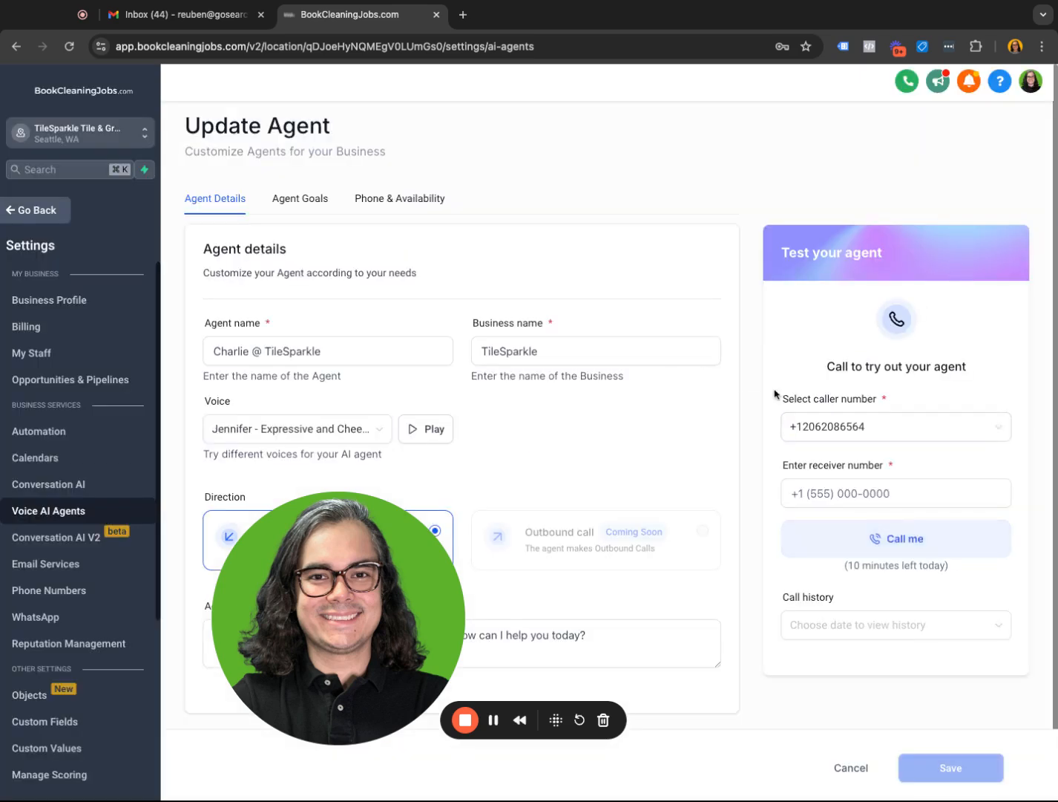
scroll(775, 395, "down", 1)
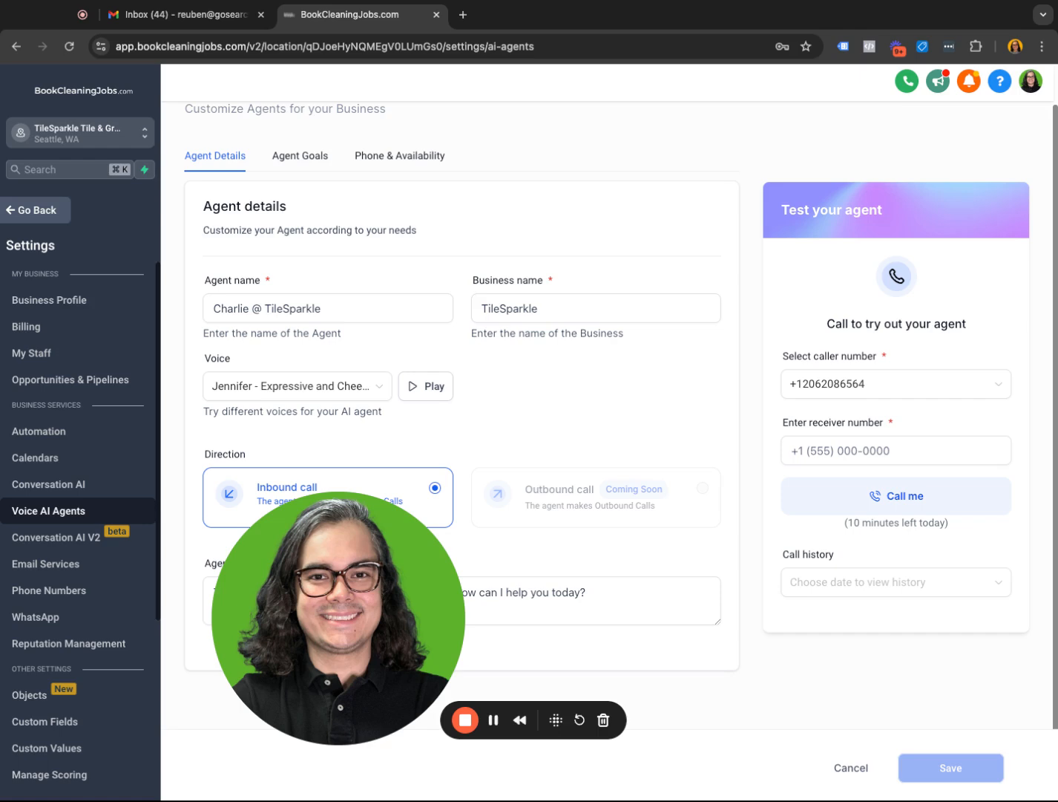
left_click(461, 724)
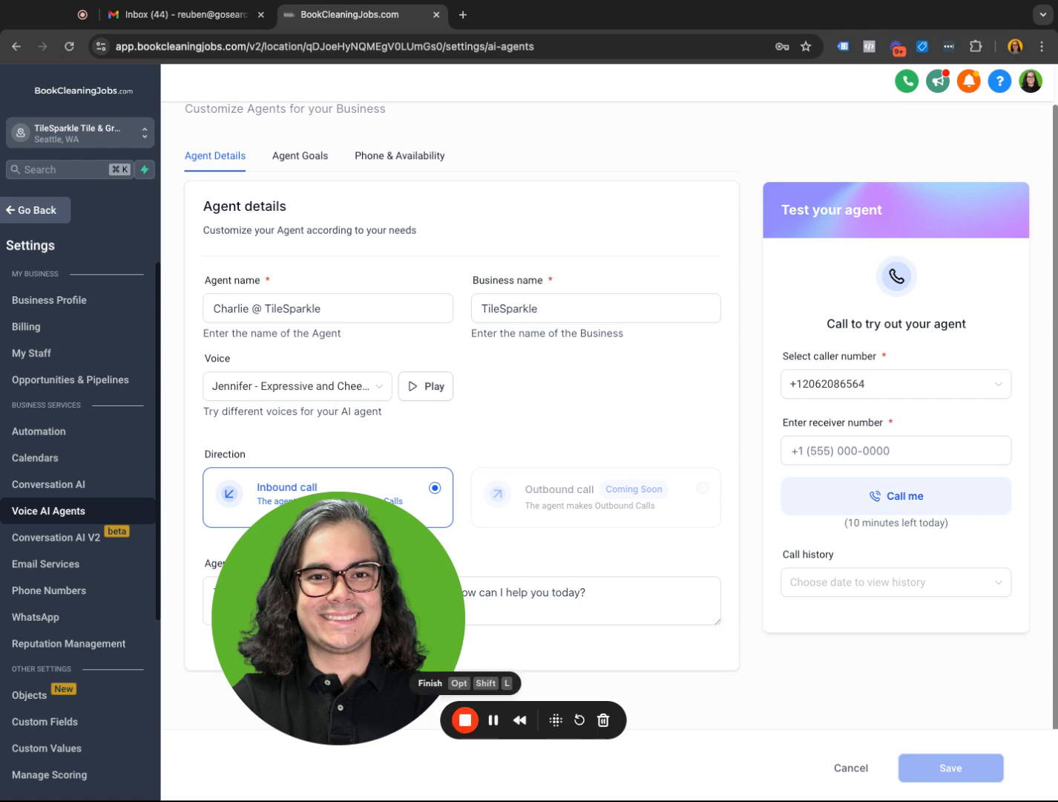